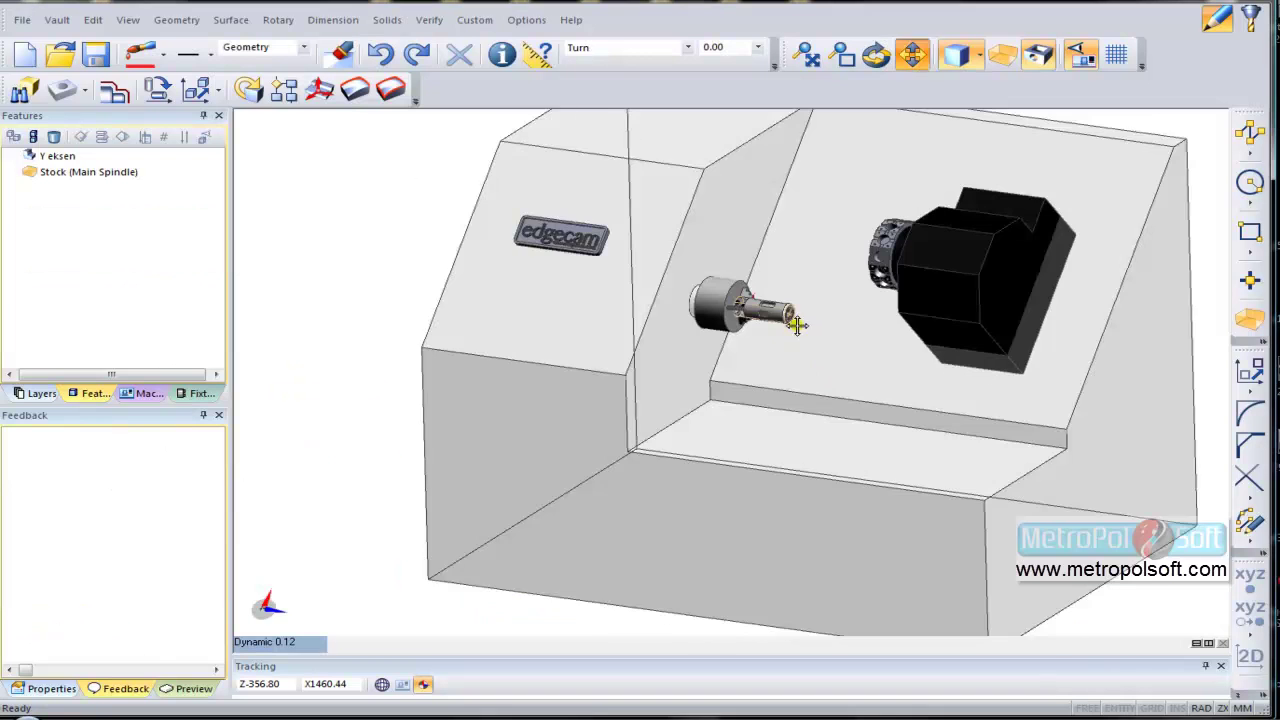
Zoom in toward the turned part held in the lathe spindle
{"action": "scroll", "coordinate": [794, 322], "scroll_direction": "up", "scroll_amount": 2}
Create face-normal CPL 1 on the first pocket floor
{"action": "scroll", "coordinate": [777, 330], "scroll_direction": "up", "scroll_amount": 2}
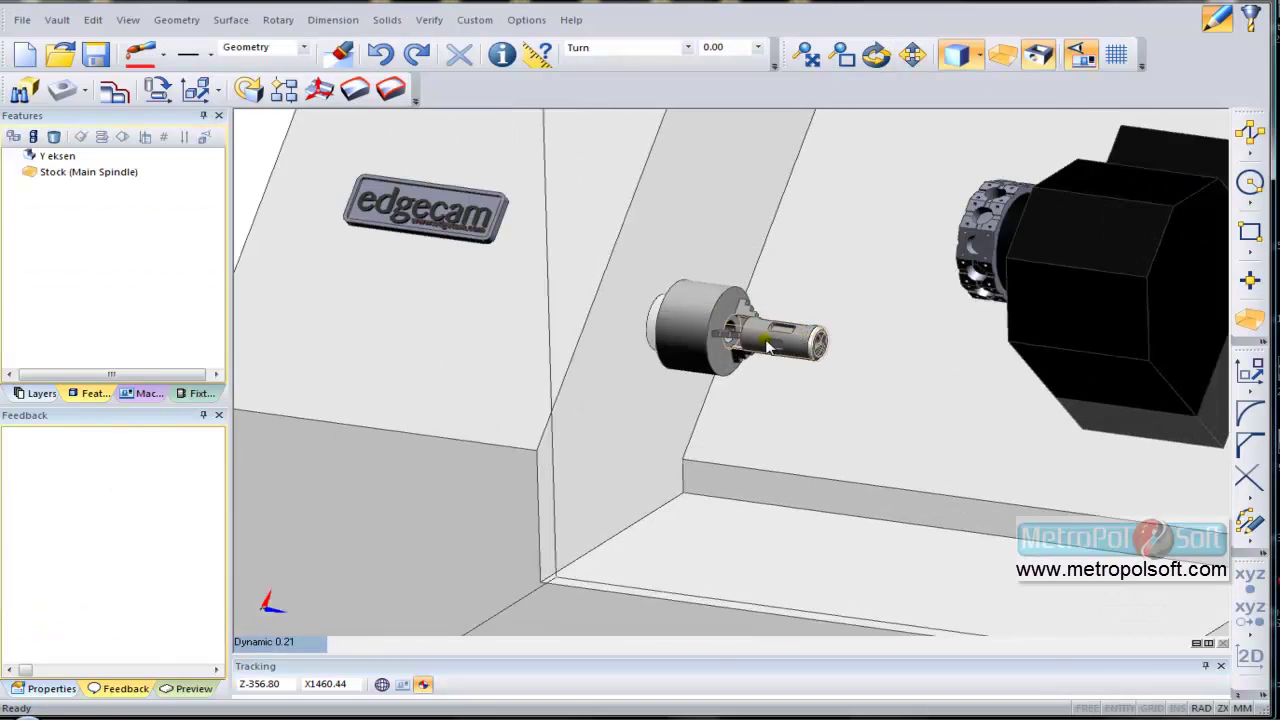
{"action": "scroll", "coordinate": [768, 345], "scroll_direction": "up", "scroll_amount": 3}
{"action": "mouse_move", "coordinate": [768, 345]}
{"action": "middle_mouse_down"}
{"action": "mouse_move", "coordinate": [760, 403]}
{"action": "mouse_move", "coordinate": [774, 373]}
{"action": "mouse_move", "coordinate": [708, 375]}
{"action": "middle_mouse_up"}
{"action": "scroll", "coordinate": [708, 375], "scroll_direction": "up", "scroll_amount": 1}
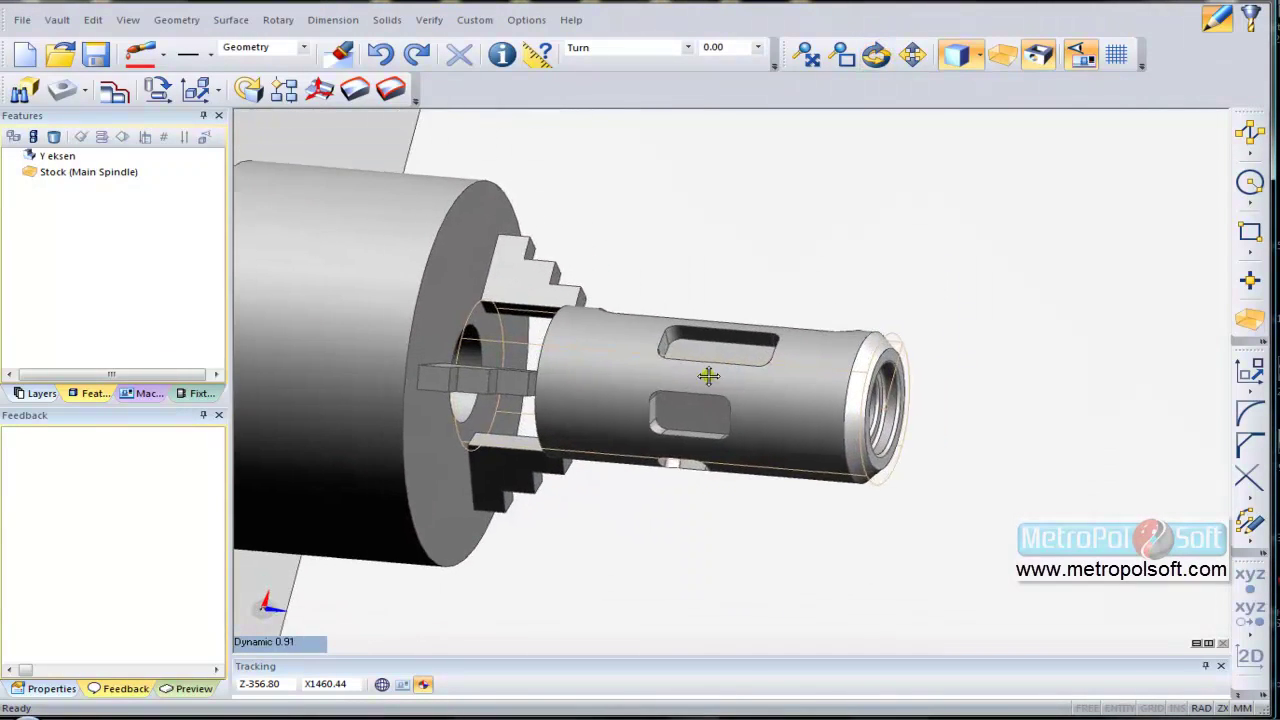
{"action": "left_click", "coordinate": [320, 89]}
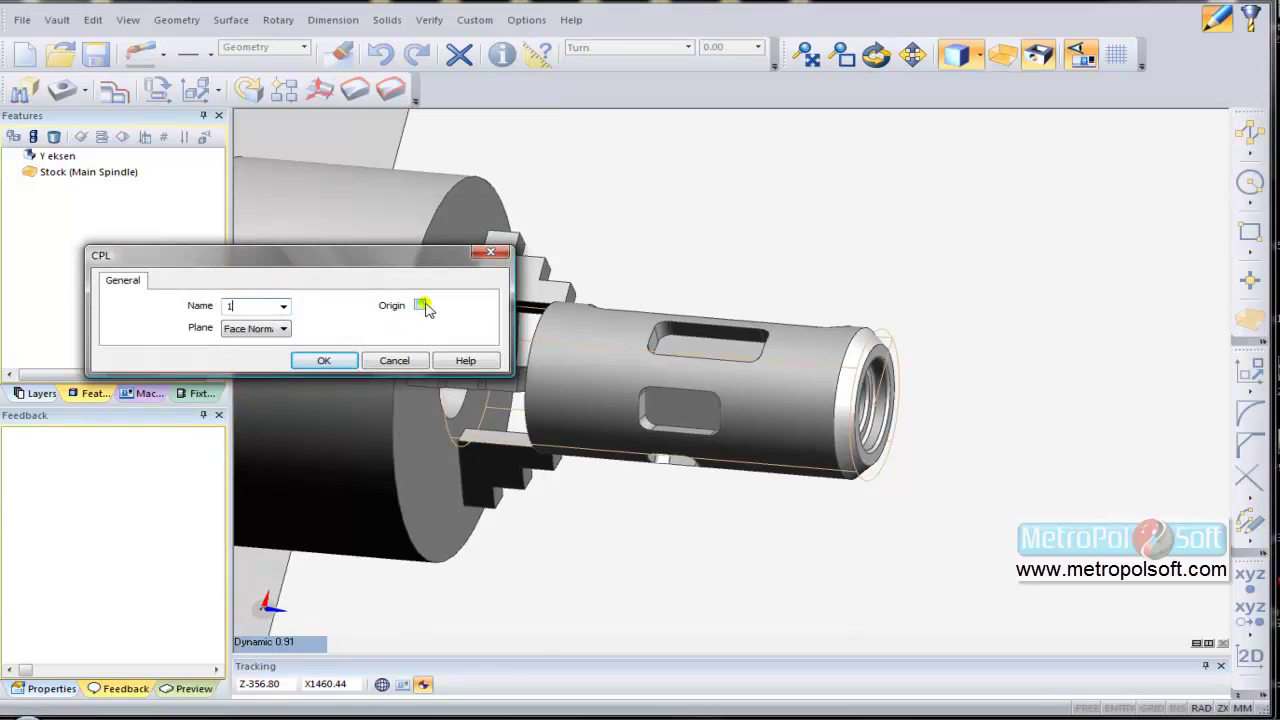
{"action": "left_click", "coordinate": [256, 331]}
{"action": "left_click", "coordinate": [247, 390]}
{"action": "left_click", "coordinate": [322, 362]}
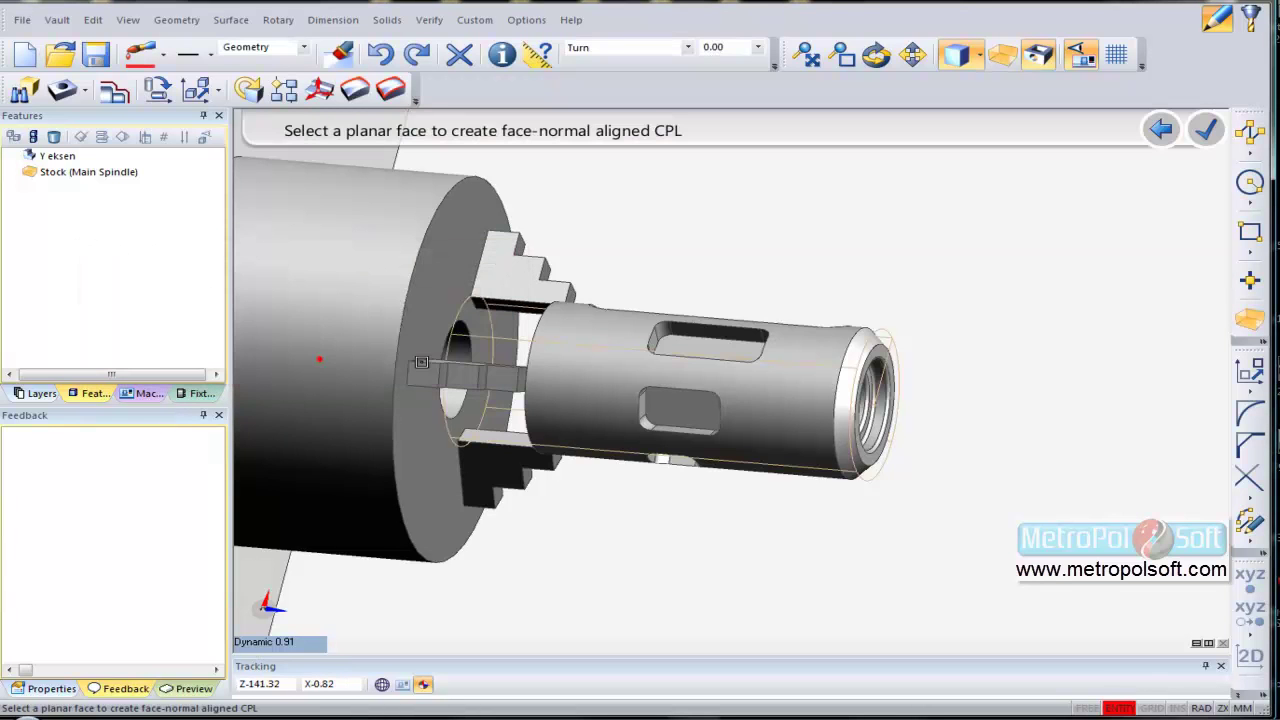
{"action": "left_click", "coordinate": [706, 351]}
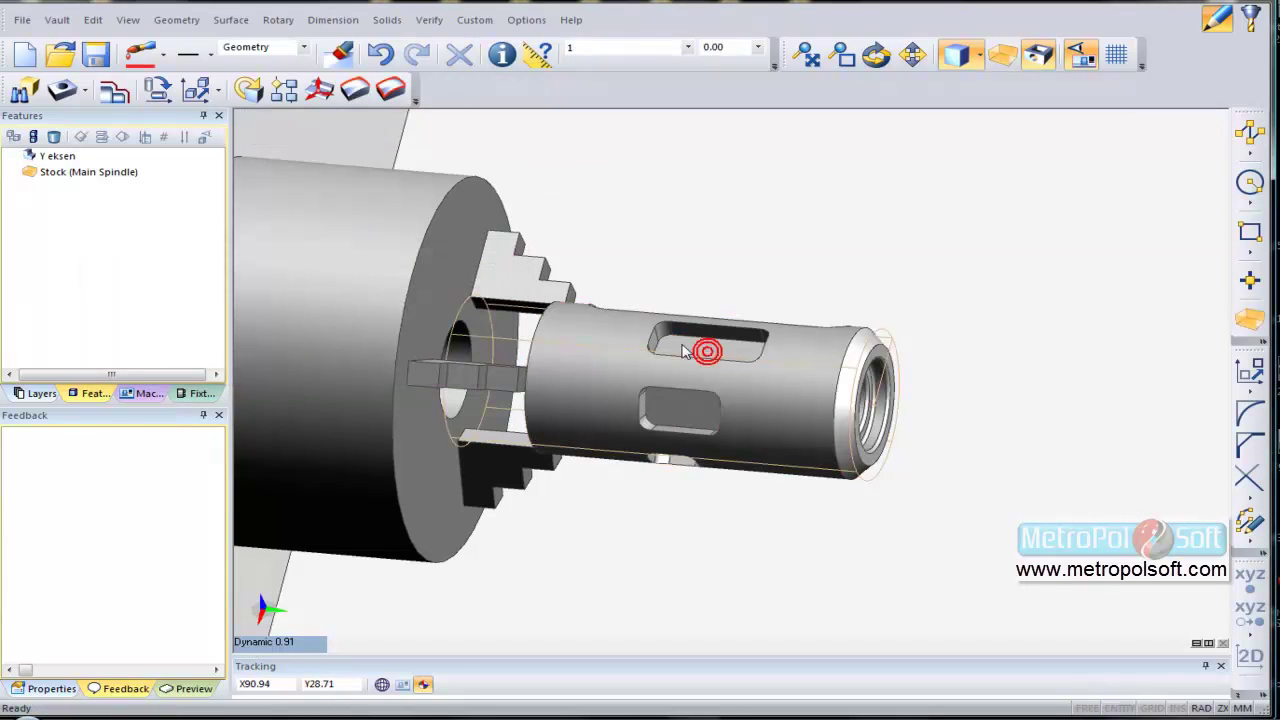
Create face-normal CPL 2 on the slot face
{"action": "left_click", "coordinate": [318, 90]}
{"action": "type", "text": "2"}
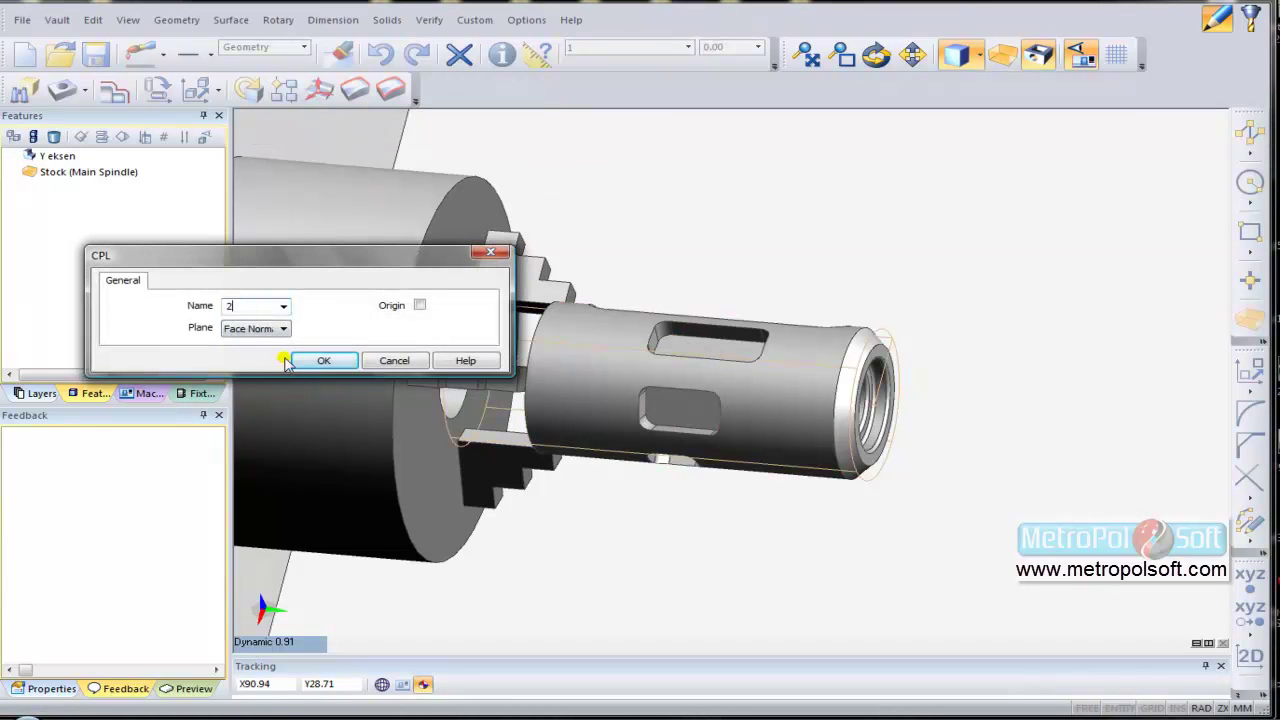
{"action": "left_click", "coordinate": [323, 360]}
{"action": "left_click", "coordinate": [679, 411]}
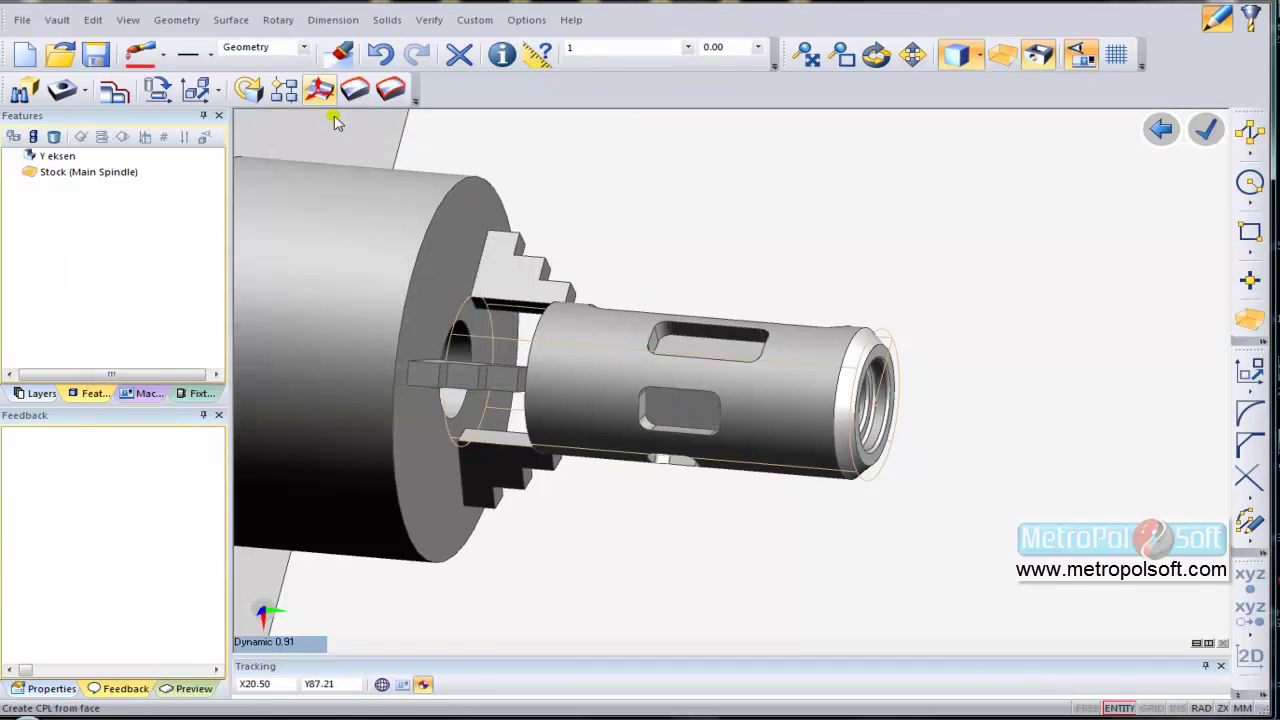
Create face-normal CPL 3 on the third pocket face
{"action": "left_click", "coordinate": [318, 90]}
{"action": "key", "text": "Tab"}
{"action": "left_click", "coordinate": [330, 362]}
{"action": "mouse_move", "coordinate": [686, 414]}
{"action": "middle_mouse_down"}
{"action": "mouse_move", "coordinate": [608, 422]}
{"action": "mouse_move", "coordinate": [651, 428]}
{"action": "middle_mouse_up"}
{"action": "left_click", "coordinate": [647, 432]}
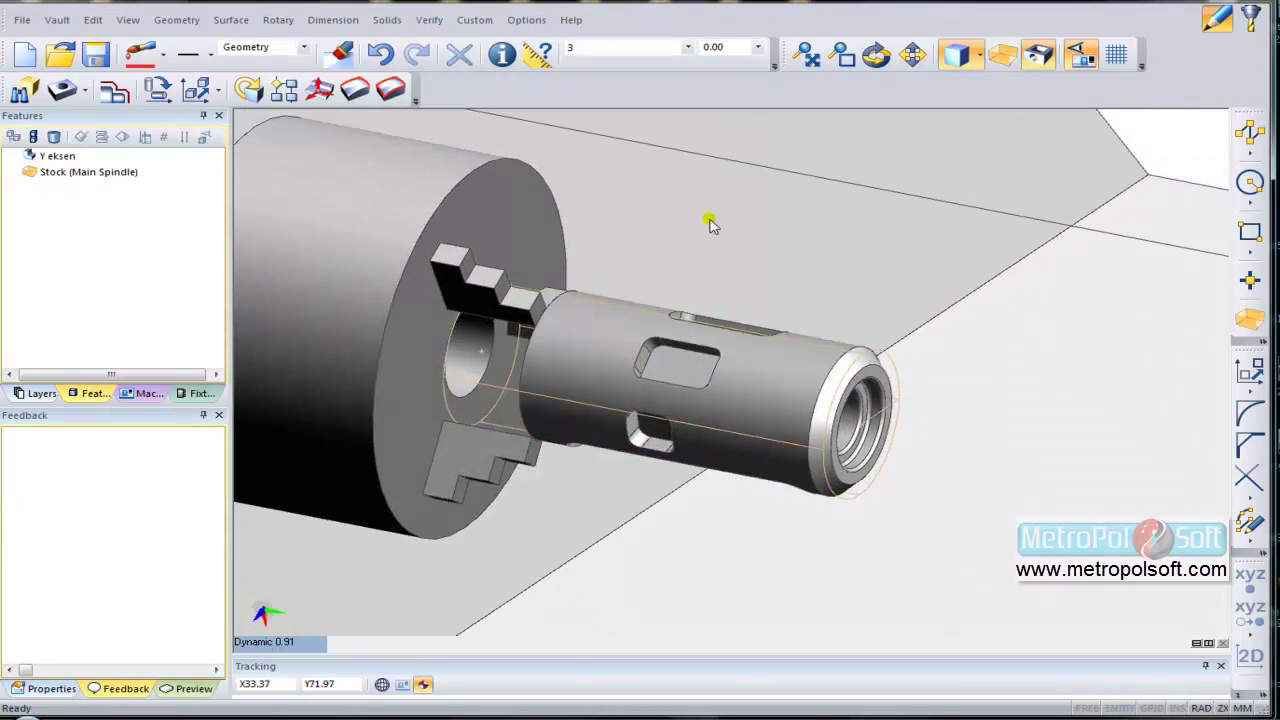
Set the working CPL back to Turn and view the part from an angle
{"action": "left_click", "coordinate": [688, 47]}
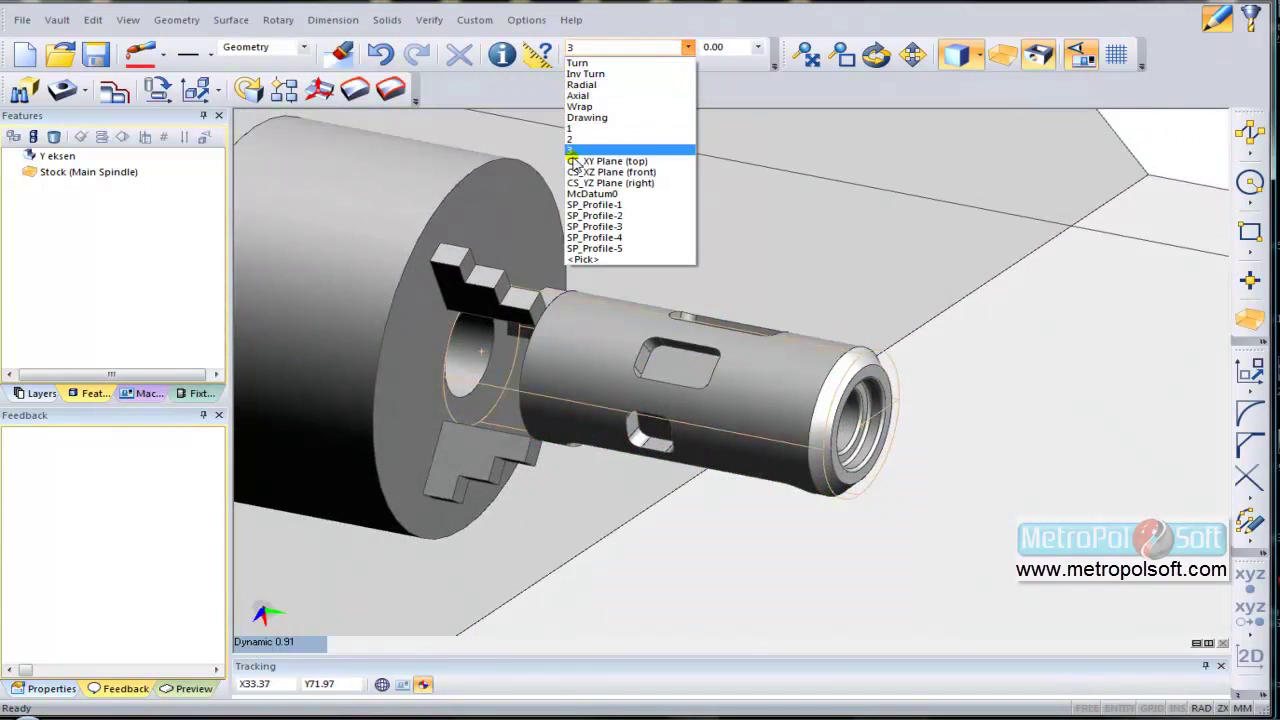
{"action": "left_click", "coordinate": [575, 64]}
{"action": "left_click", "coordinate": [277, 620]}
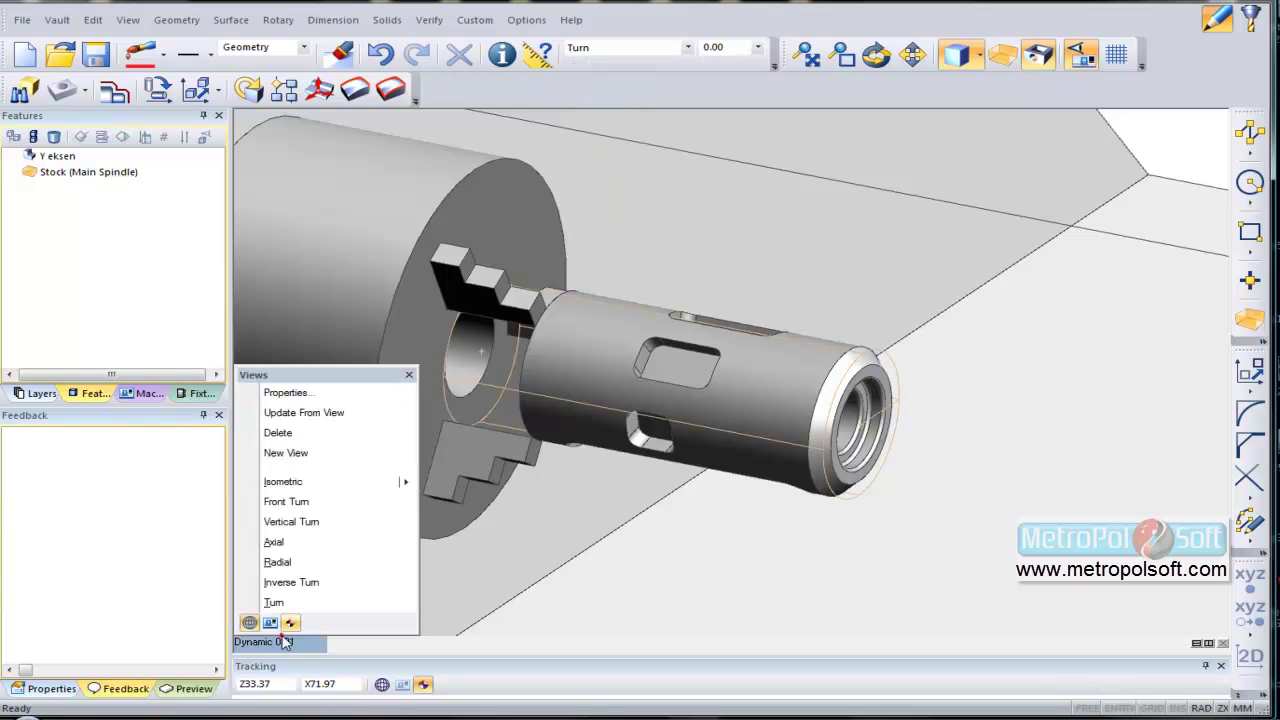
{"action": "left_click", "coordinate": [258, 601]}
{"action": "middle_click_drag", "start_coordinate": [771, 437], "coordinate": [671, 376]}
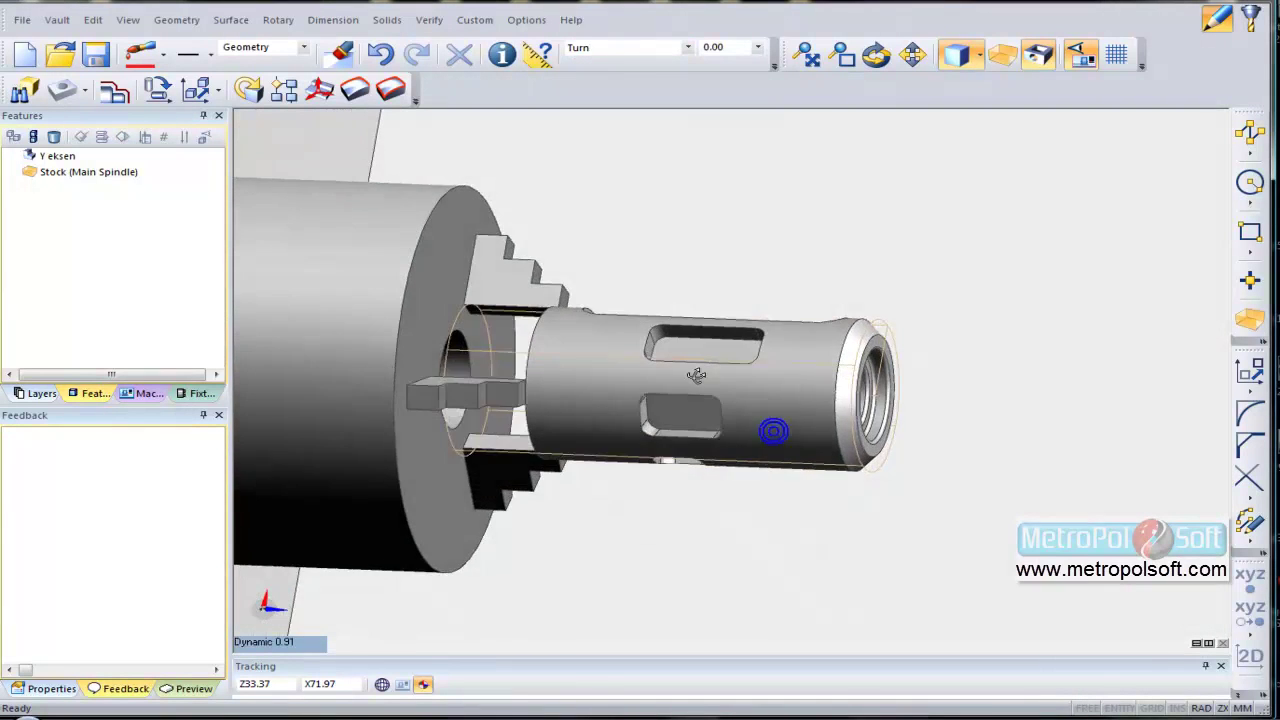
{"action": "scroll", "coordinate": [672, 375], "scroll_direction": "up", "scroll_amount": 2}
{"action": "scroll", "coordinate": [672, 375], "scroll_direction": "up", "scroll_amount": 2}
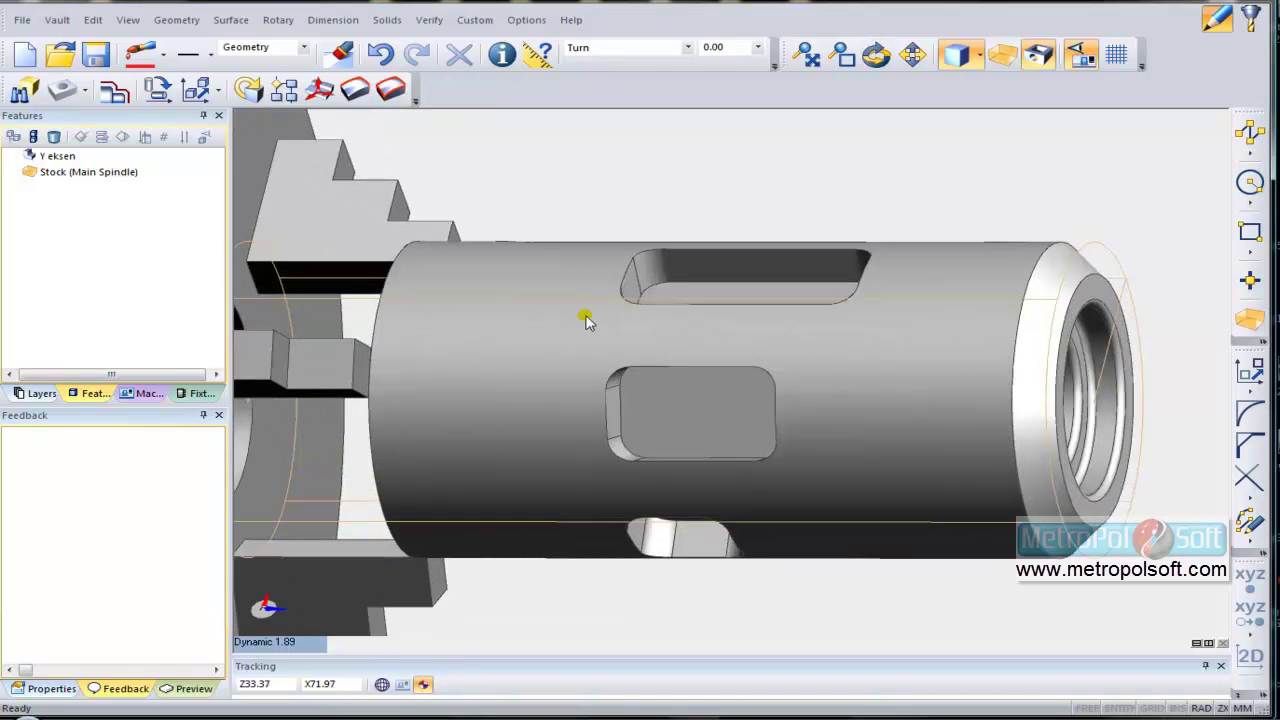
Trace the pocket edges as continuous loop geometry and enter Manufacture mode
{"action": "left_click", "coordinate": [391, 90]}
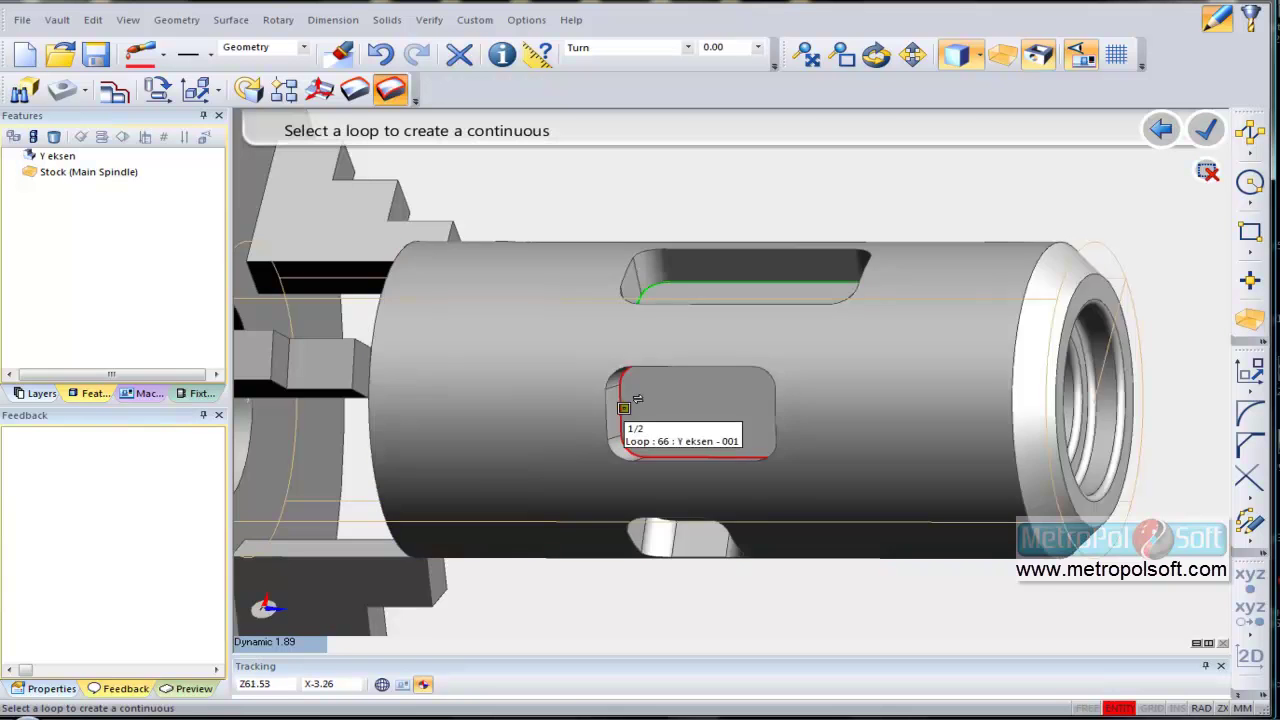
{"action": "scroll", "coordinate": [626, 407], "scroll_direction": "up", "scroll_amount": 1}
{"action": "scroll", "coordinate": [622, 389], "scroll_direction": "up", "scroll_amount": 2}
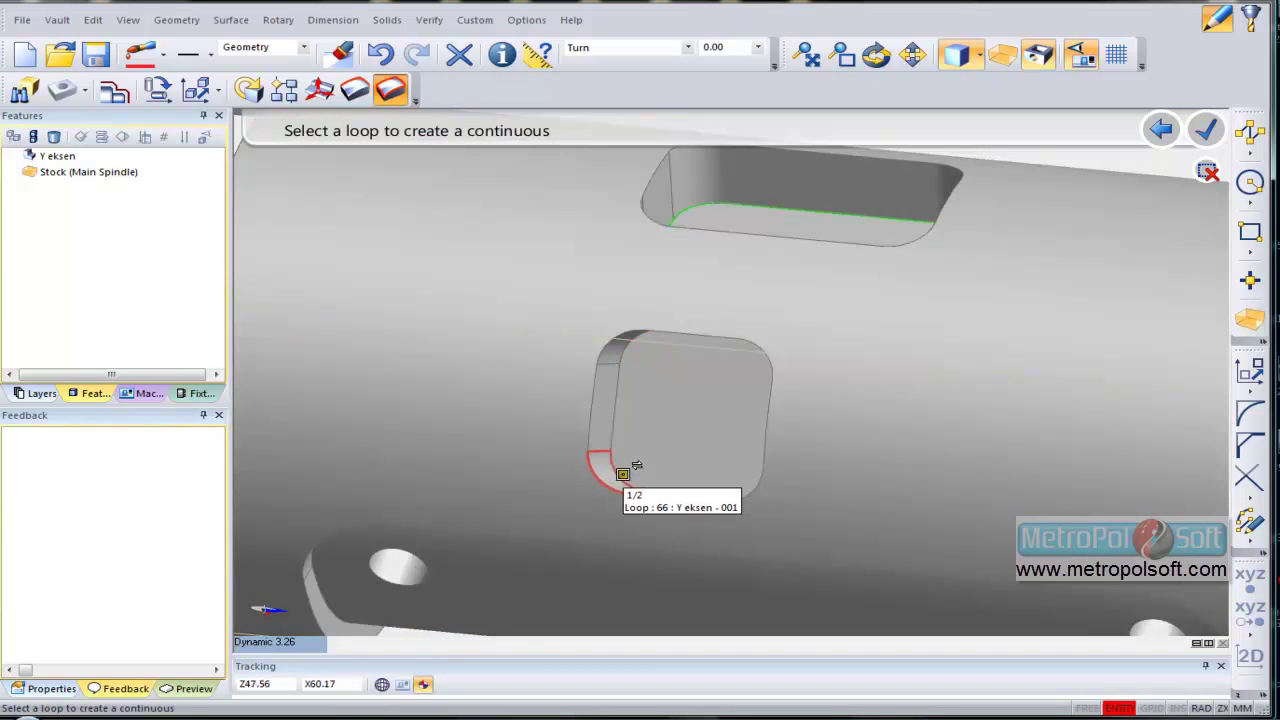
{"action": "left_click", "coordinate": [630, 457]}
{"action": "scroll", "coordinate": [624, 413], "scroll_direction": "down", "scroll_amount": 6}
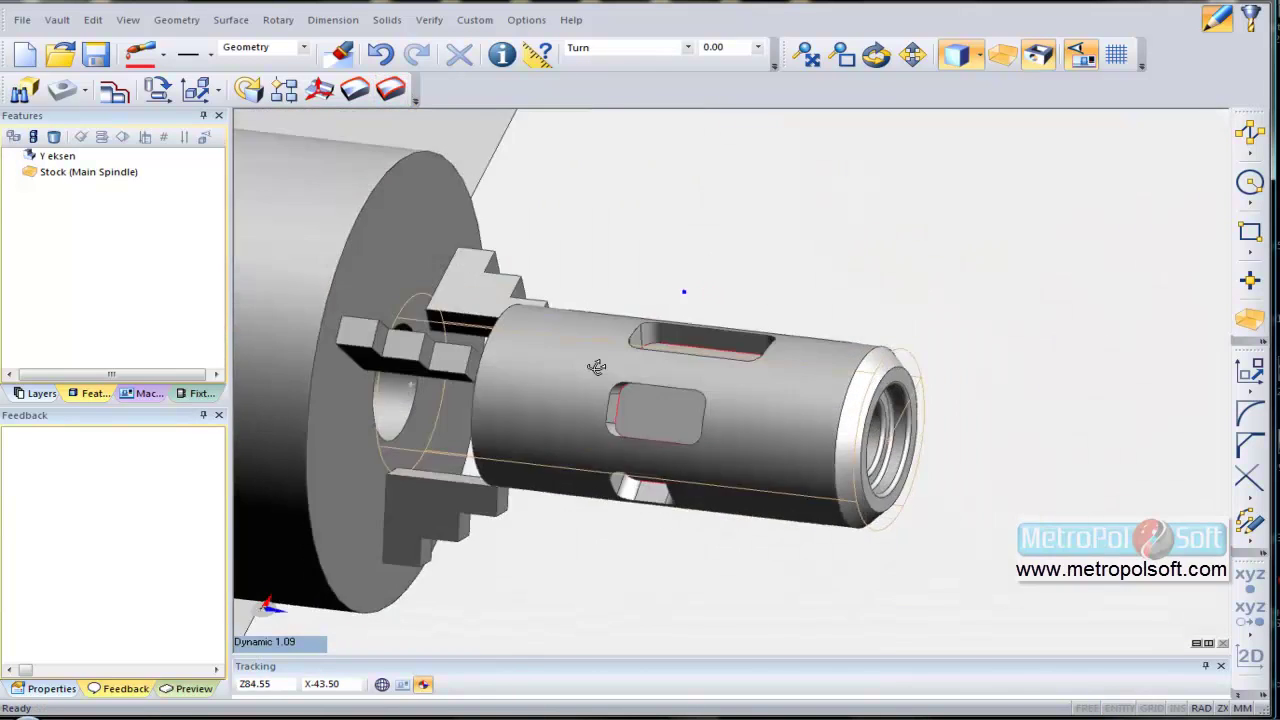
{"action": "middle_click_drag", "start_coordinate": [596, 367], "coordinate": [600, 374]}
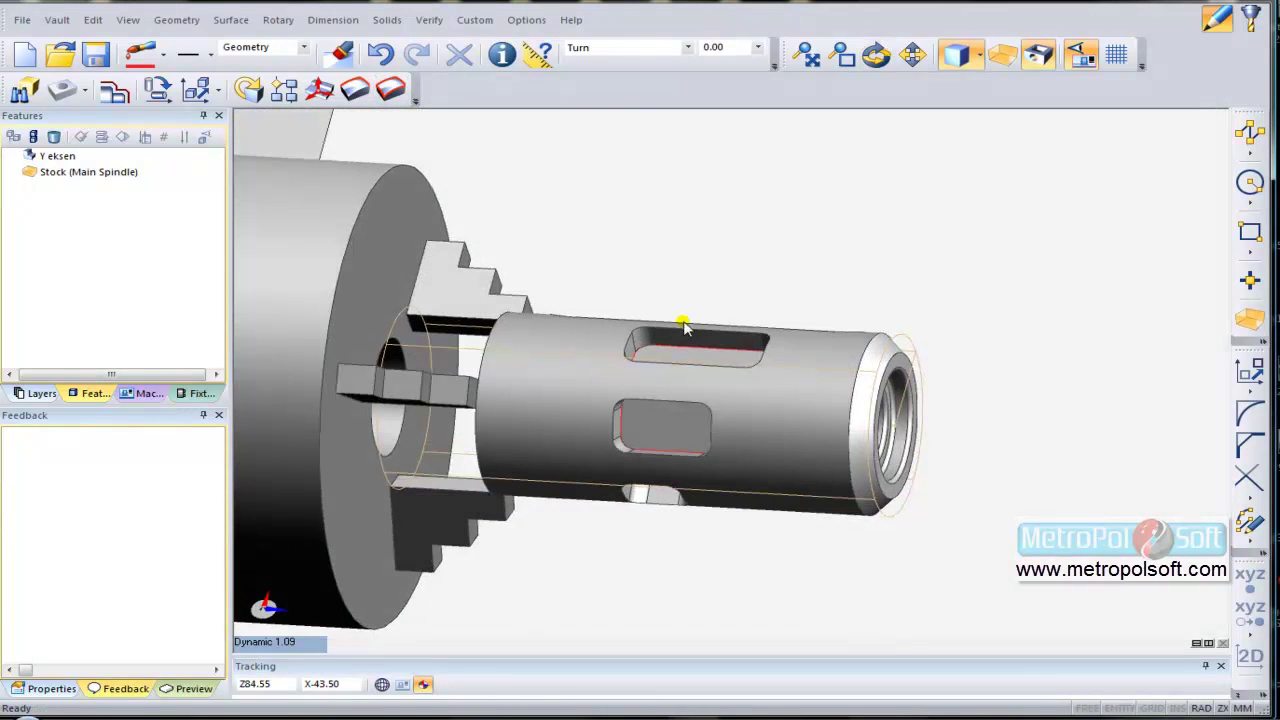
{"action": "right_click", "coordinate": [750, 250]}
{"action": "left_click", "coordinate": [826, 334]}
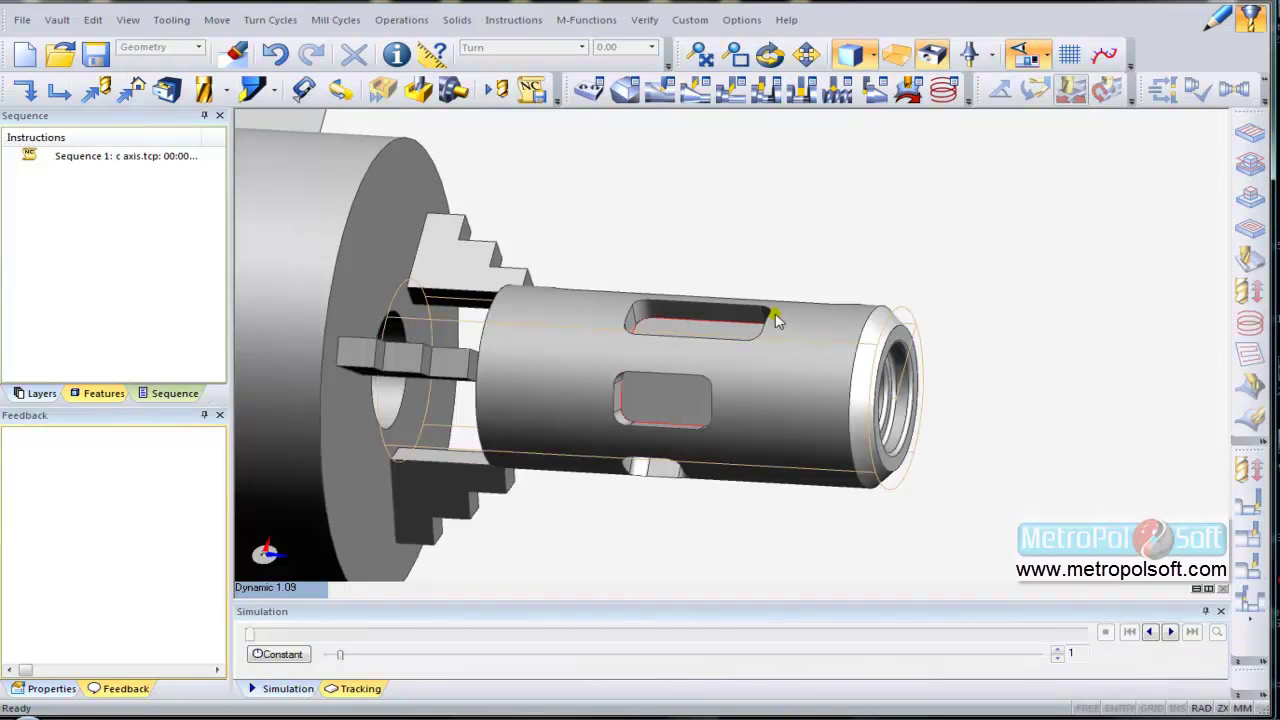
Start a milling cutter and filter the ToolStore list to end mills
{"action": "scroll", "coordinate": [776, 318], "scroll_direction": "down", "scroll_amount": 2}
{"action": "scroll", "coordinate": [729, 305], "scroll_direction": "down", "scroll_amount": 2}
{"action": "scroll", "coordinate": [694, 318], "scroll_direction": "down", "scroll_amount": 2}
{"action": "scroll", "coordinate": [684, 318], "scroll_direction": "down", "scroll_amount": 2}
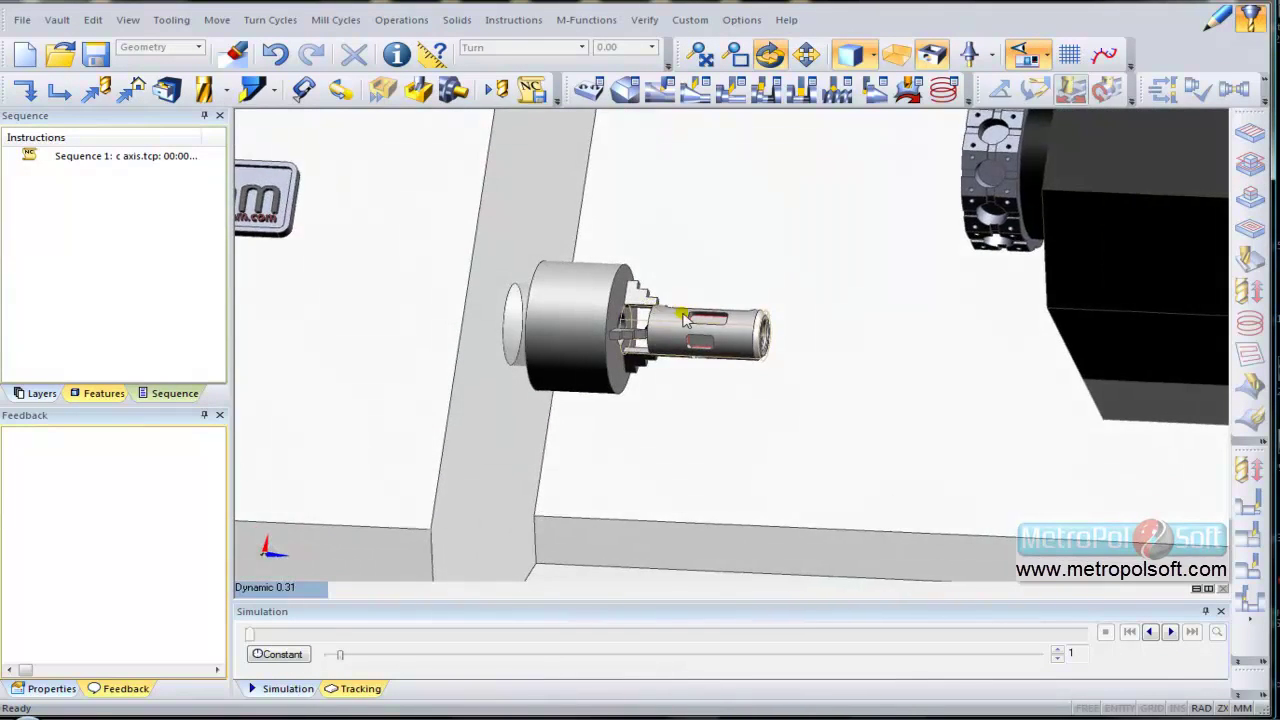
{"action": "scroll", "coordinate": [684, 318], "scroll_direction": "up", "scroll_amount": 2}
{"action": "left_click", "coordinate": [203, 89]}
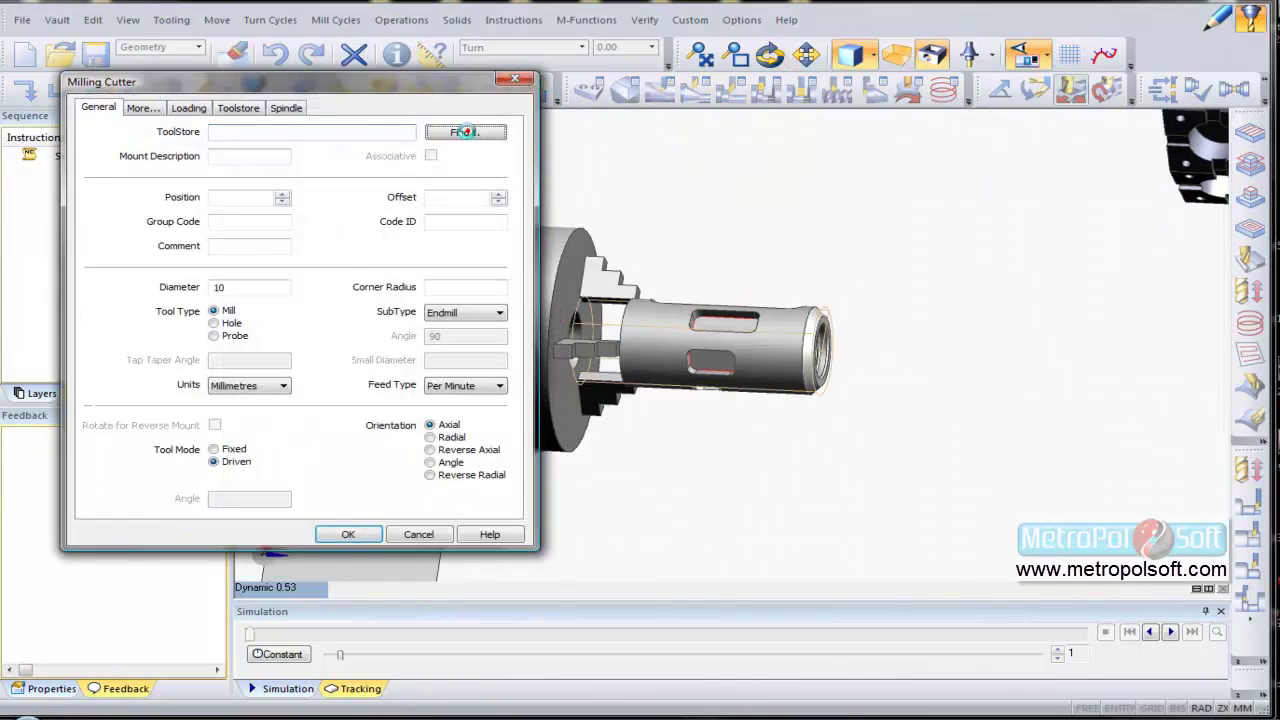
{"action": "left_click", "coordinate": [465, 132]}
{"action": "left_click", "coordinate": [90, 540]}
{"action": "left_click", "coordinate": [213, 540]}
{"action": "left_click", "coordinate": [244, 540]}
Load the 10.0 mm Multi-Flute End Mill from the library
{"action": "left_click", "coordinate": [150, 378]}
{"action": "type", "text": "10"}
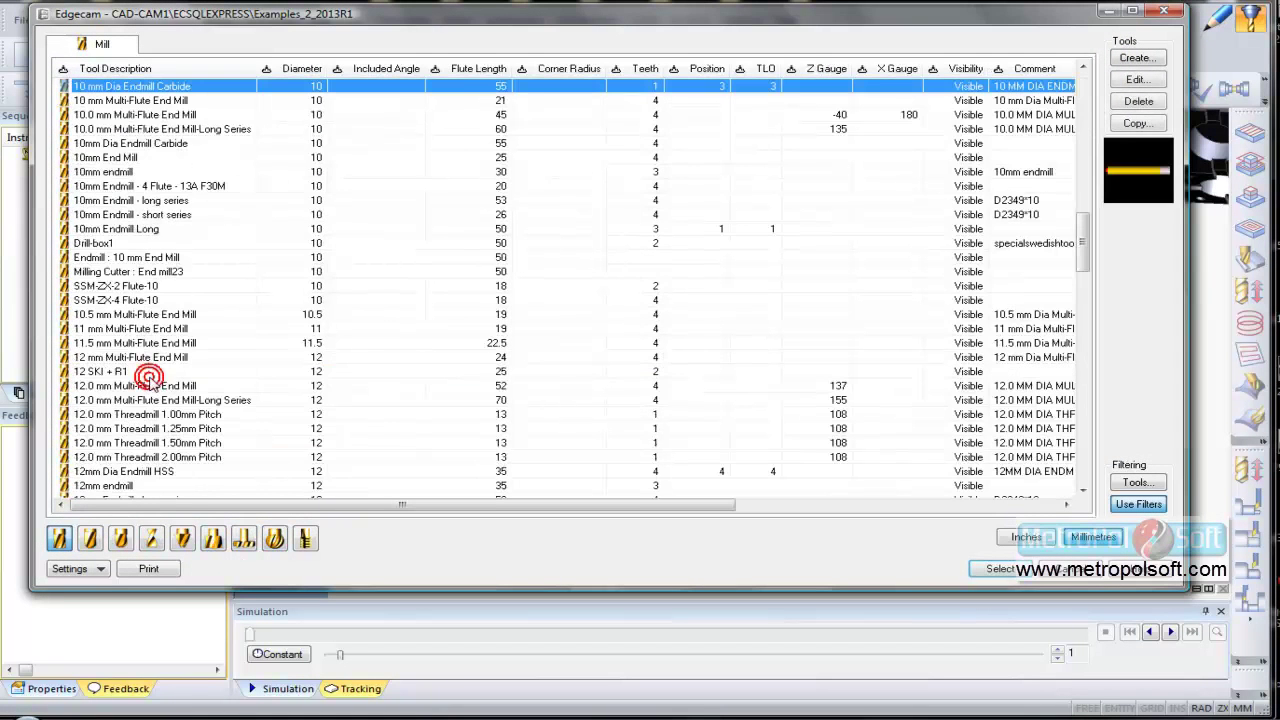
{"action": "left_click", "coordinate": [152, 114]}
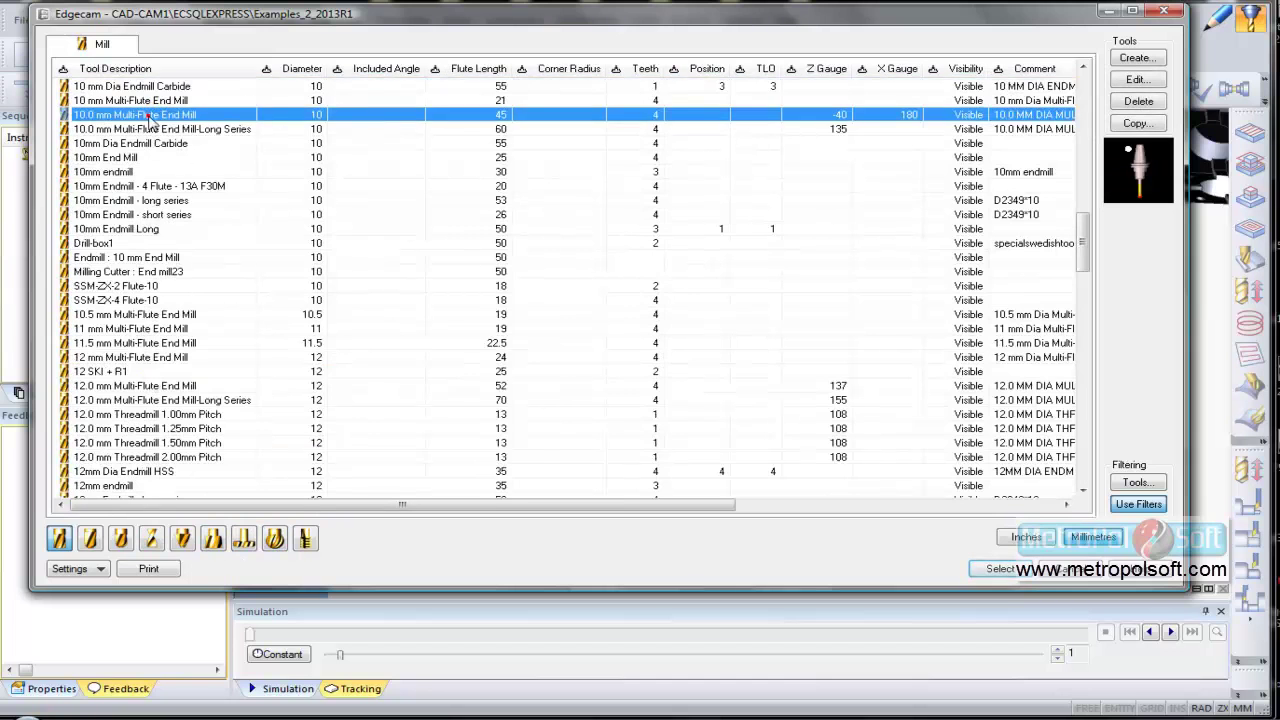
{"action": "left_click", "coordinate": [1000, 568]}
Colour the tool magenta and add it to the sequence as T1
{"action": "left_click", "coordinate": [232, 196]}
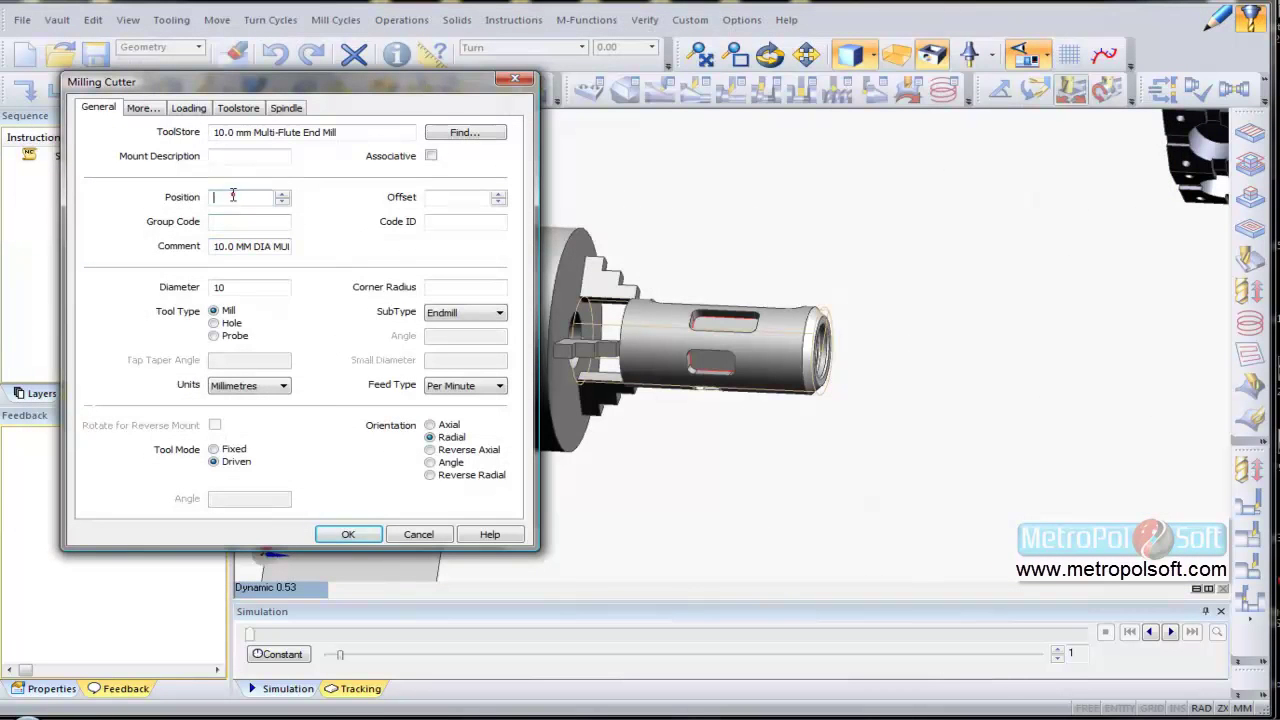
{"action": "type", "text": "1"}
{"action": "left_click", "coordinate": [143, 108]}
{"action": "left_click", "coordinate": [283, 433]}
{"action": "left_click", "coordinate": [351, 457]}
{"action": "left_click", "coordinate": [348, 534]}
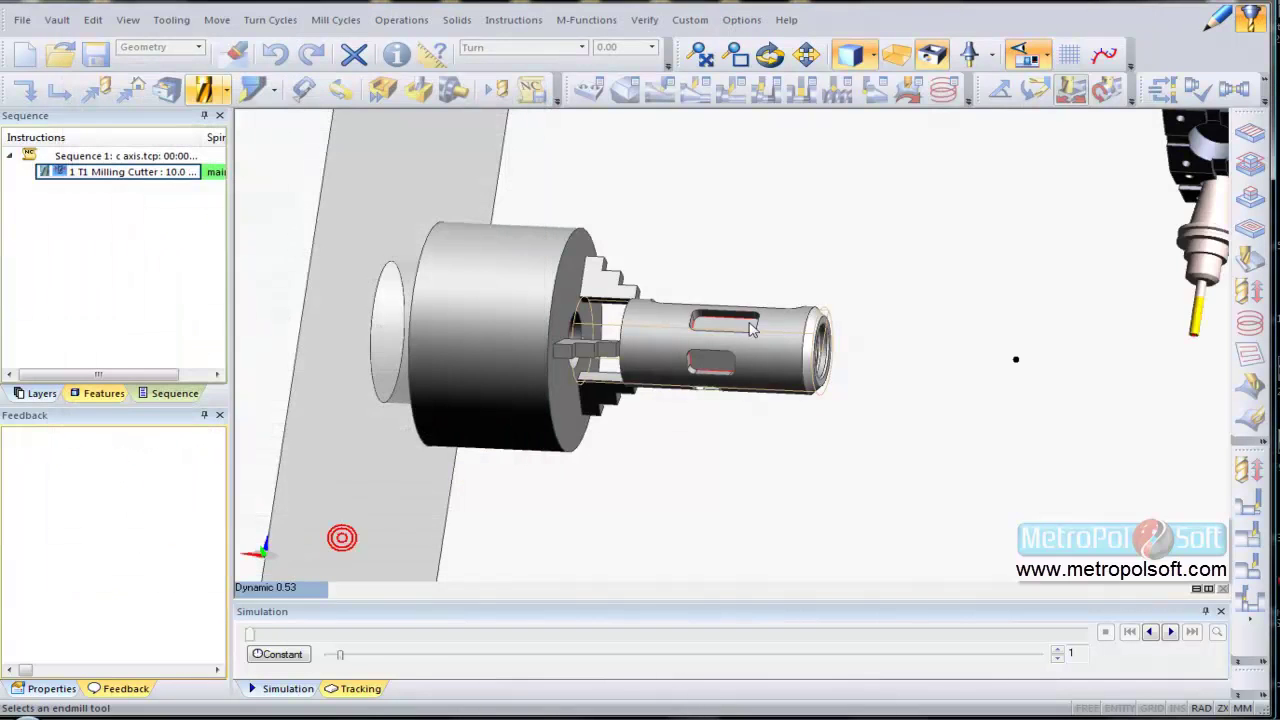
Set the milling mode to Planar after T1
{"action": "middle_click_drag", "start_coordinate": [737, 393], "coordinate": [705, 341]}
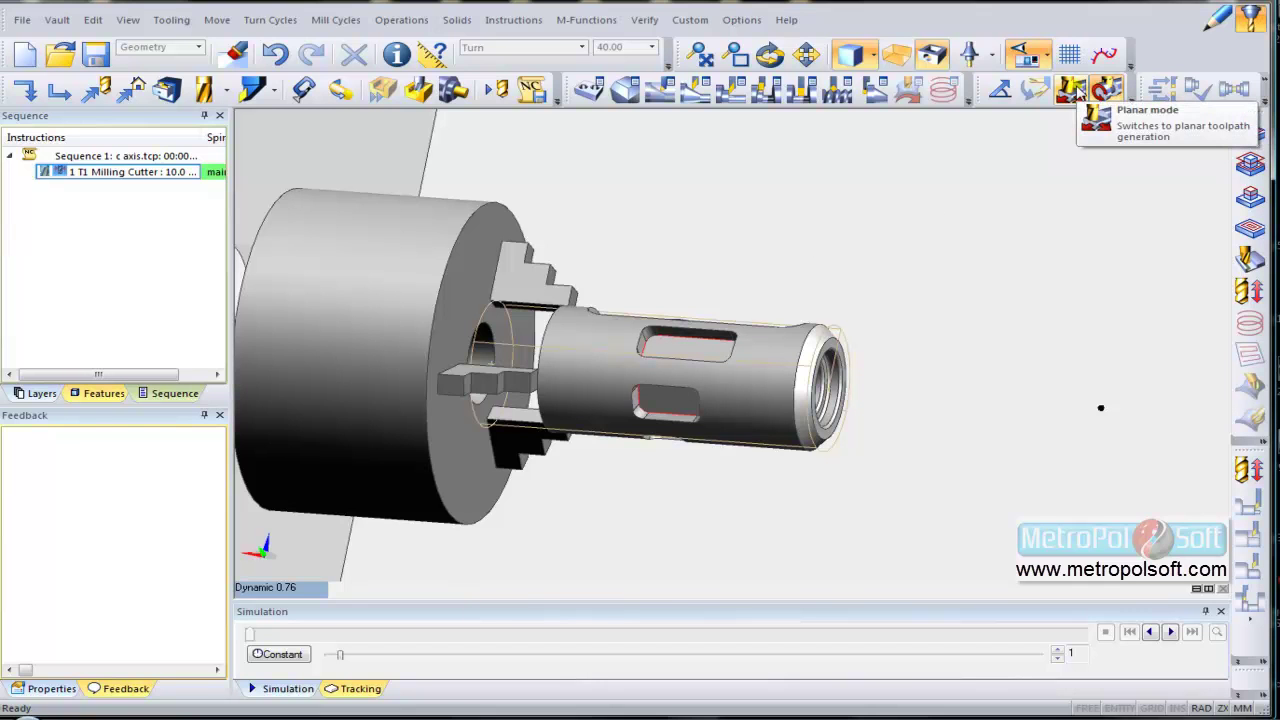
{"action": "left_click", "coordinate": [1077, 93]}
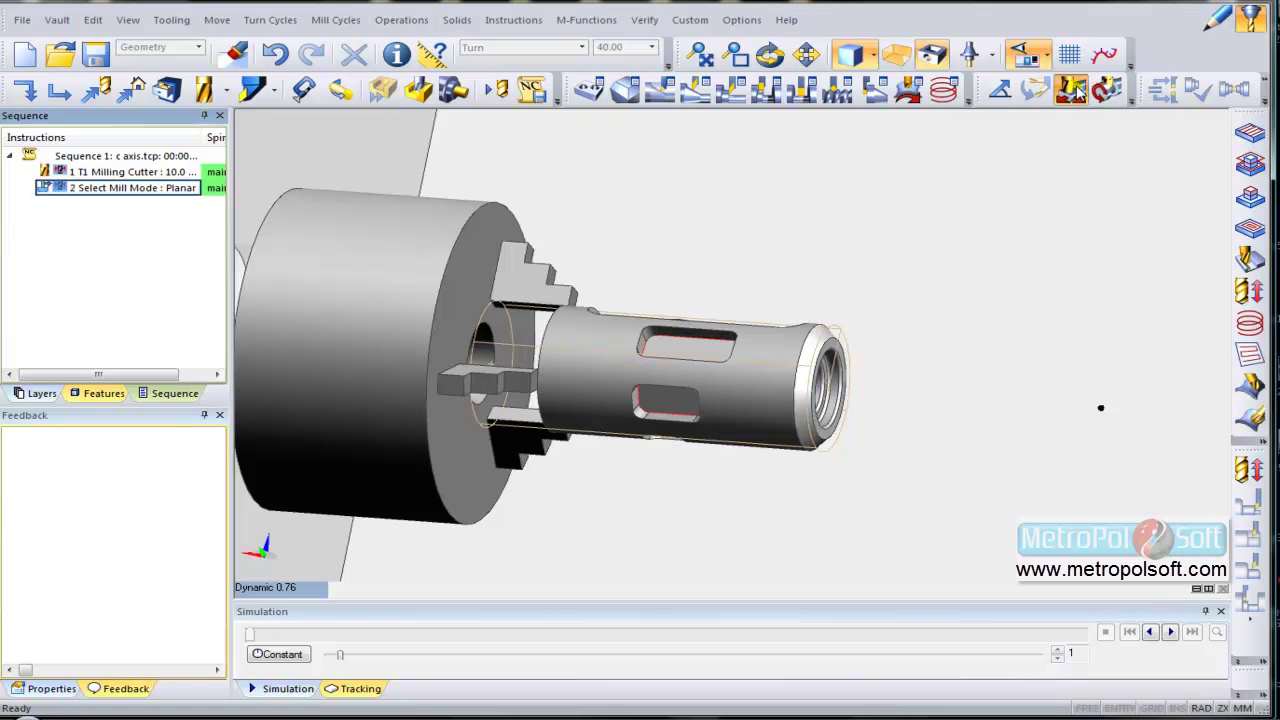
{"action": "left_click", "coordinate": [995, 95]}
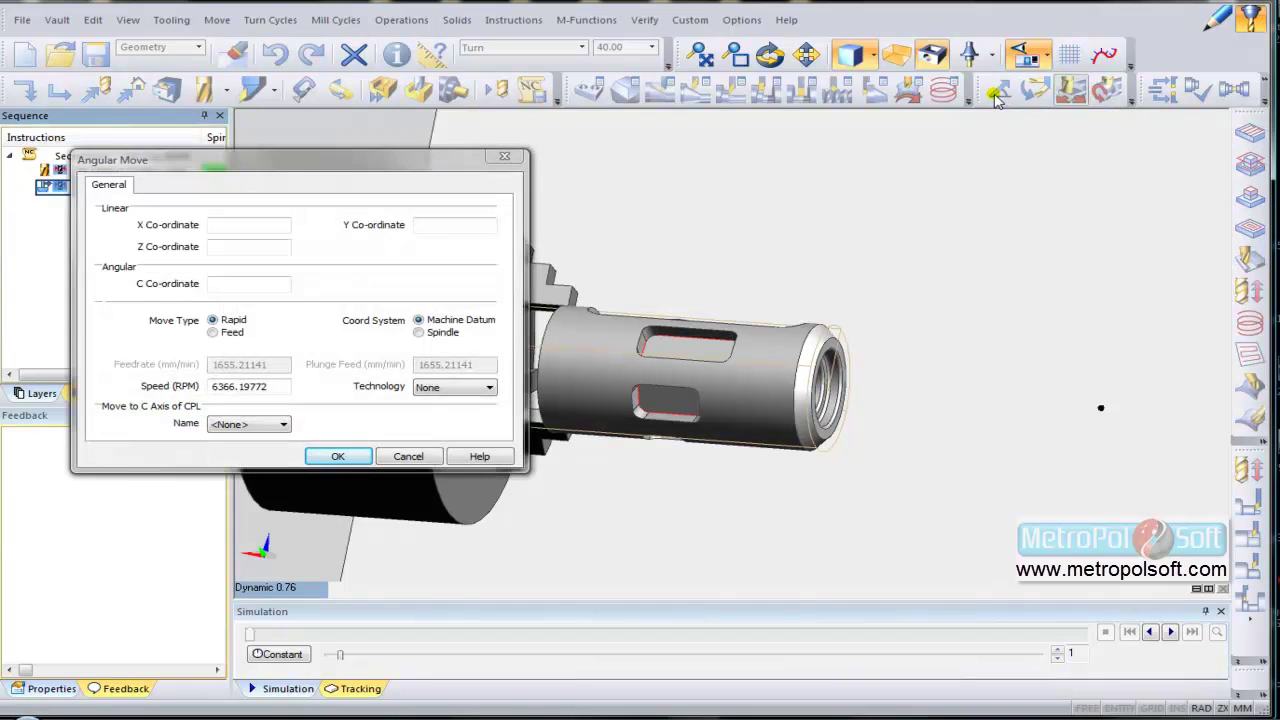
Add a rapid angular move to CPL 1 at 500 RPM
{"action": "left_click", "coordinate": [255, 425]}
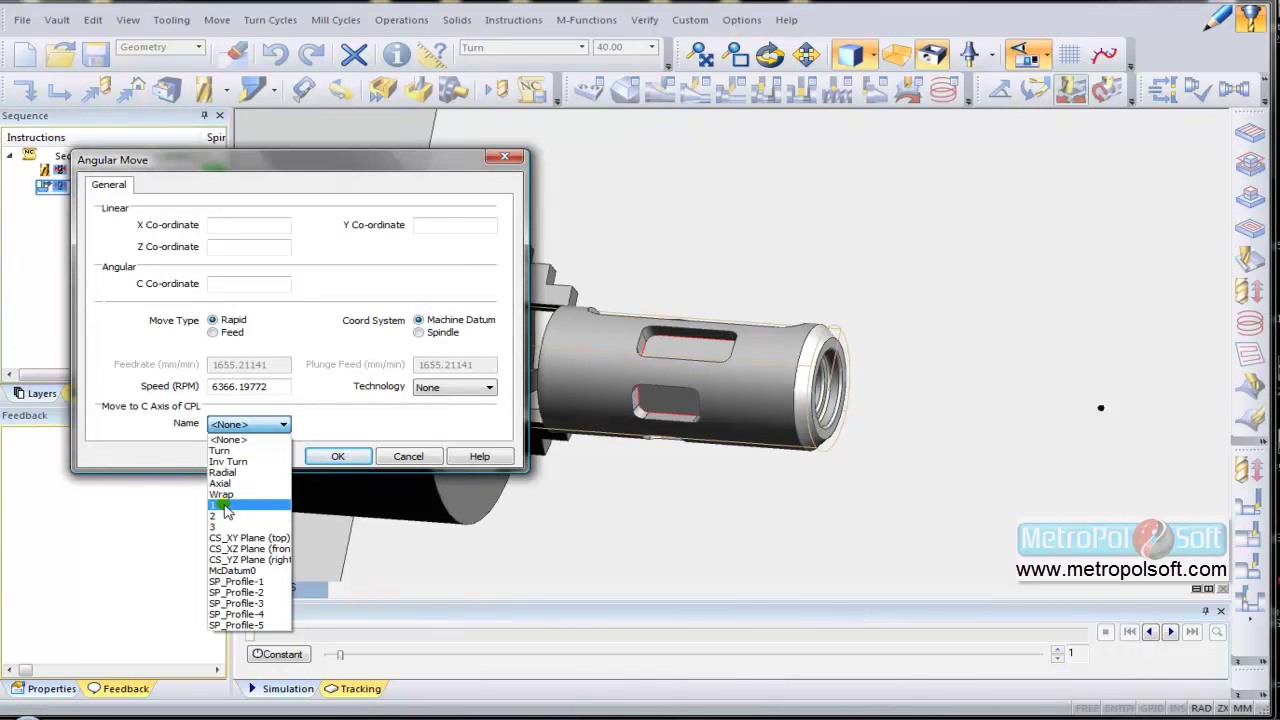
{"action": "left_click", "coordinate": [226, 507]}
{"action": "left_click_drag", "start_coordinate": [274, 385], "coordinate": [194, 388]}
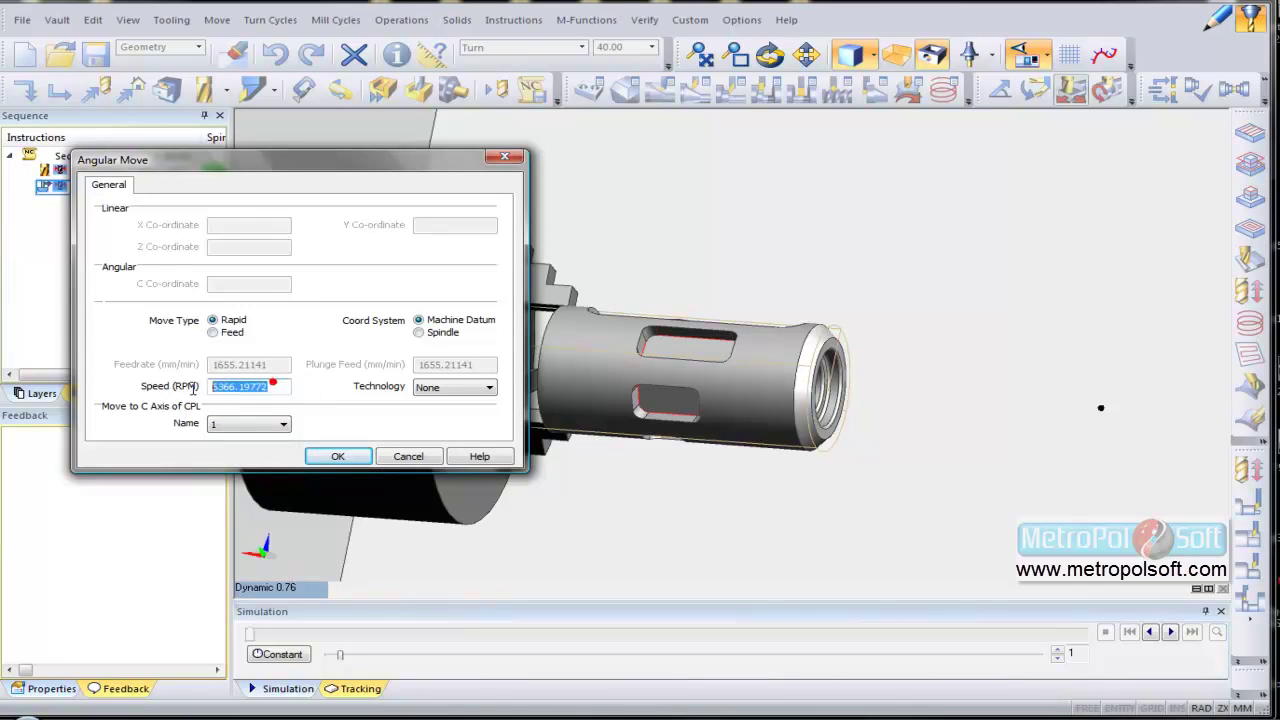
{"action": "type", "text": "500"}
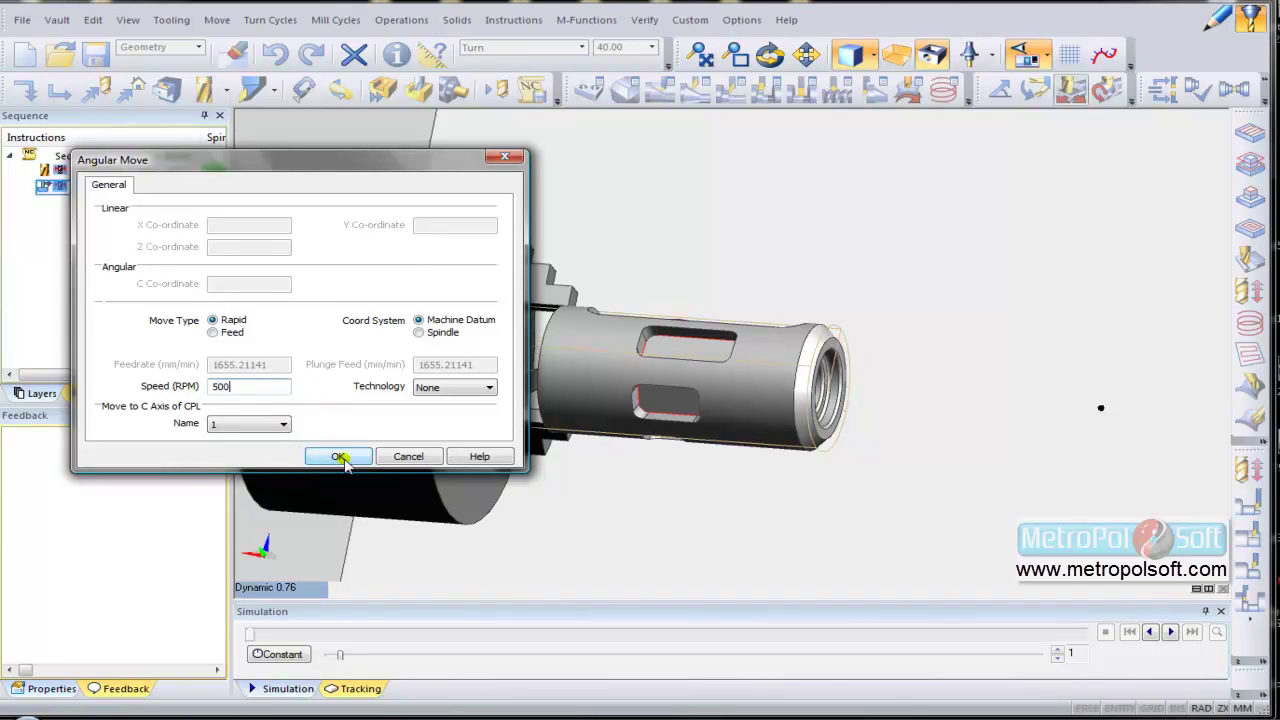
{"action": "left_click", "coordinate": [338, 456]}
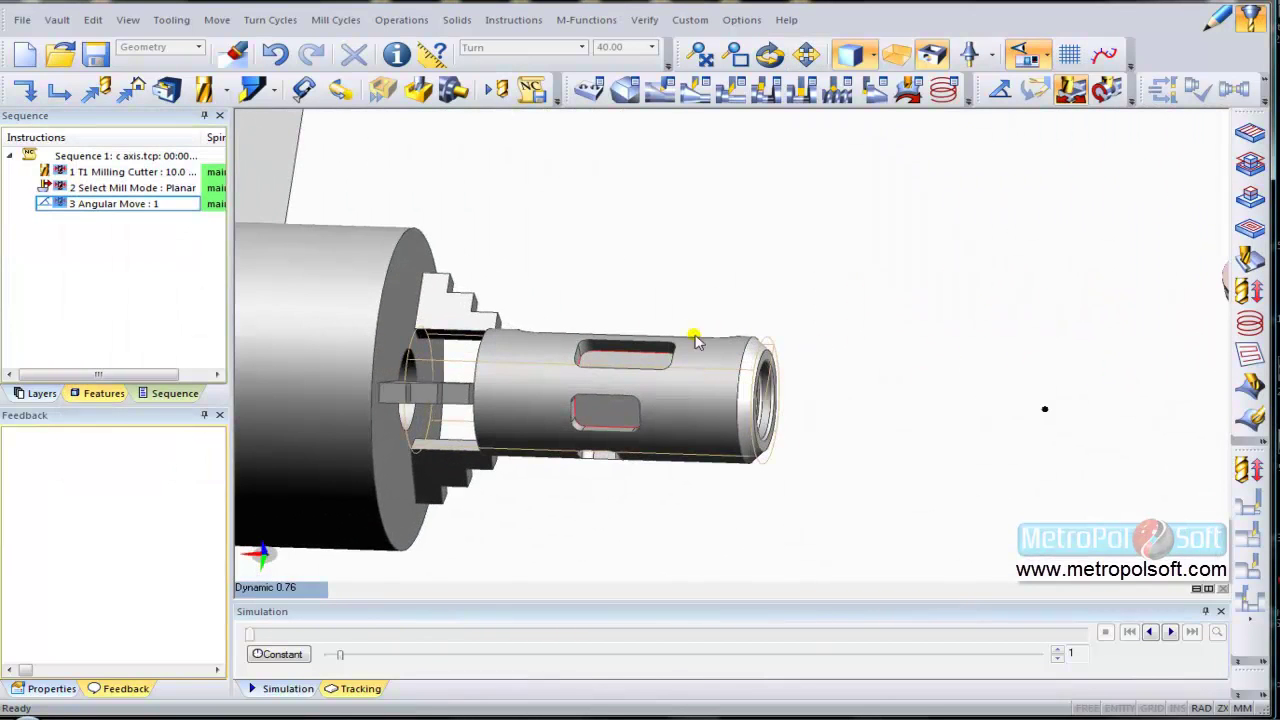
Start a surface-model Roughing cycle with feed 1200, plunge 500 and 1500 RPM
{"action": "scroll", "coordinate": [697, 342], "scroll_direction": "down", "scroll_amount": 2}
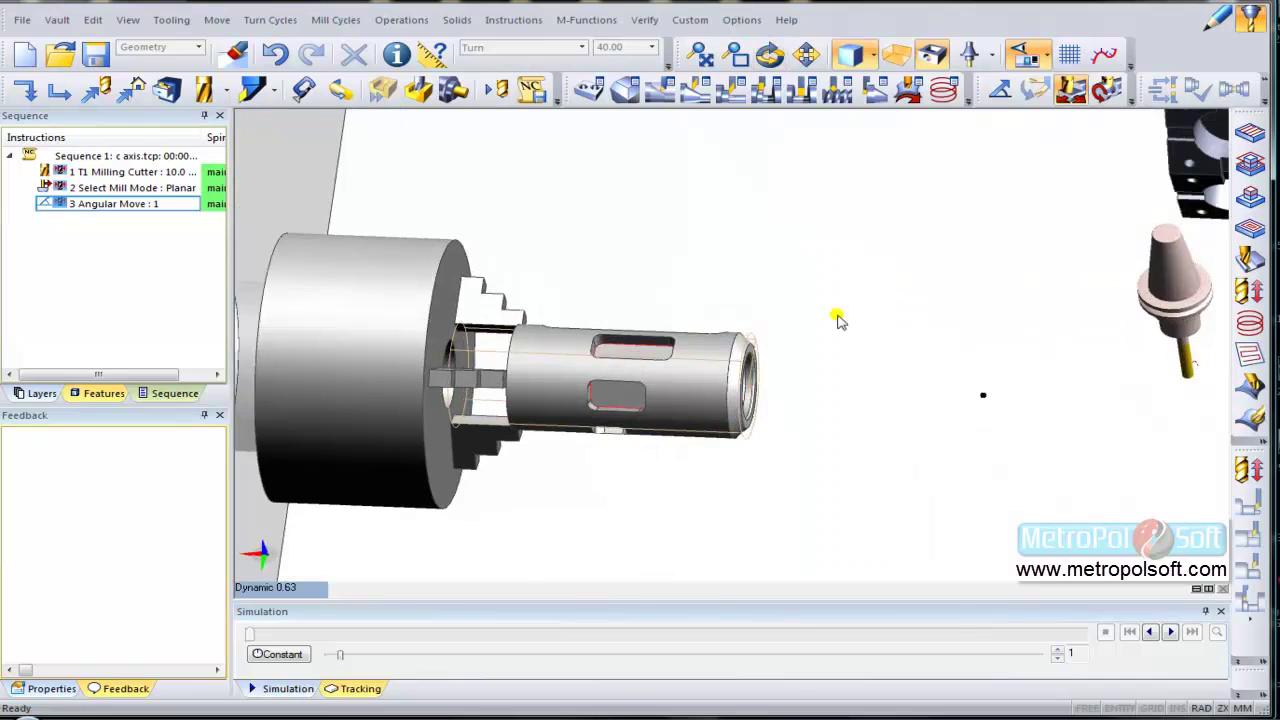
{"action": "scroll", "coordinate": [760, 330], "scroll_direction": "up", "scroll_amount": 3}
{"action": "scroll", "coordinate": [680, 345], "scroll_direction": "up", "scroll_amount": 2}
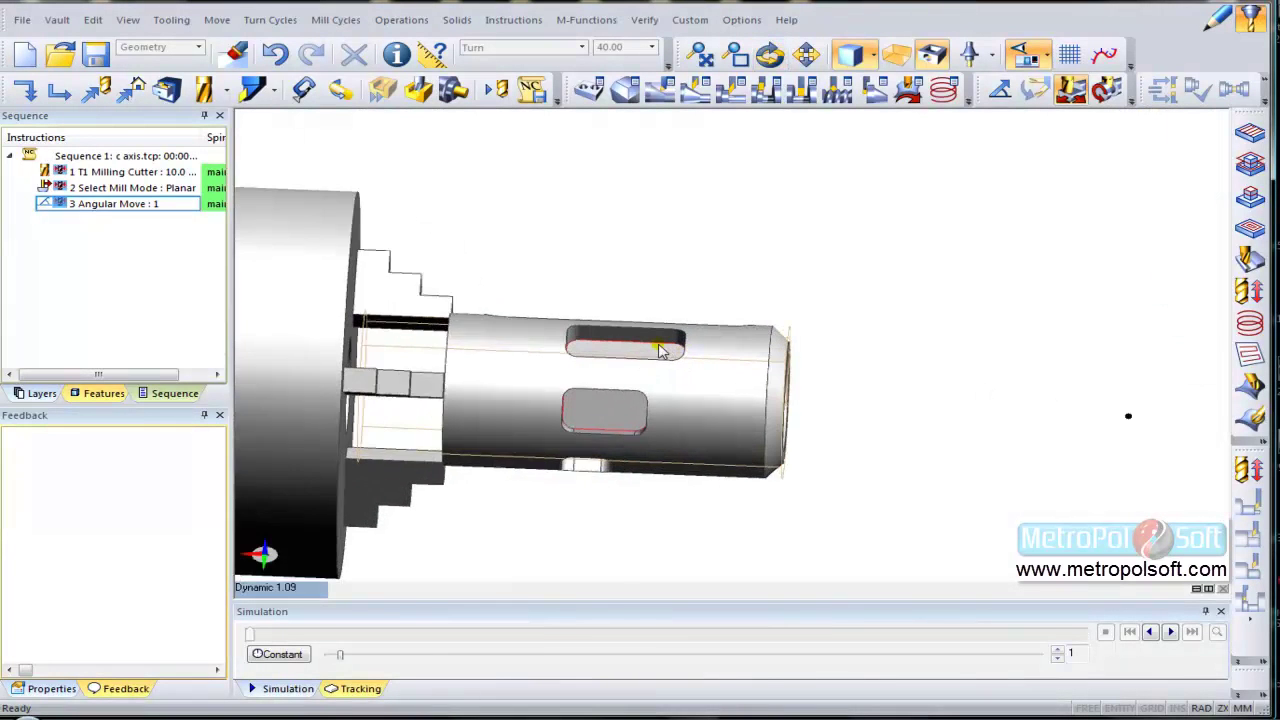
{"action": "left_click", "coordinate": [1250, 163]}
{"action": "double_click", "coordinate": [257, 245]}
{"action": "key", "text": "BackSpace"}
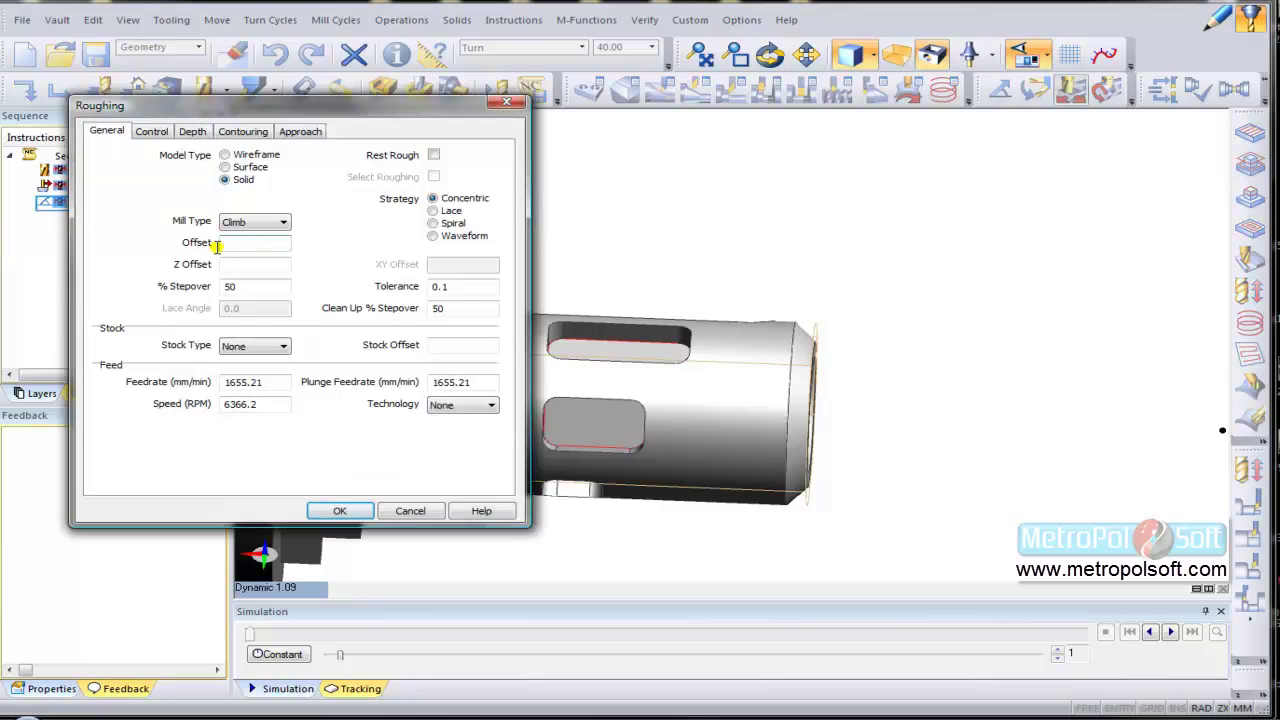
{"action": "left_click", "coordinate": [226, 165]}
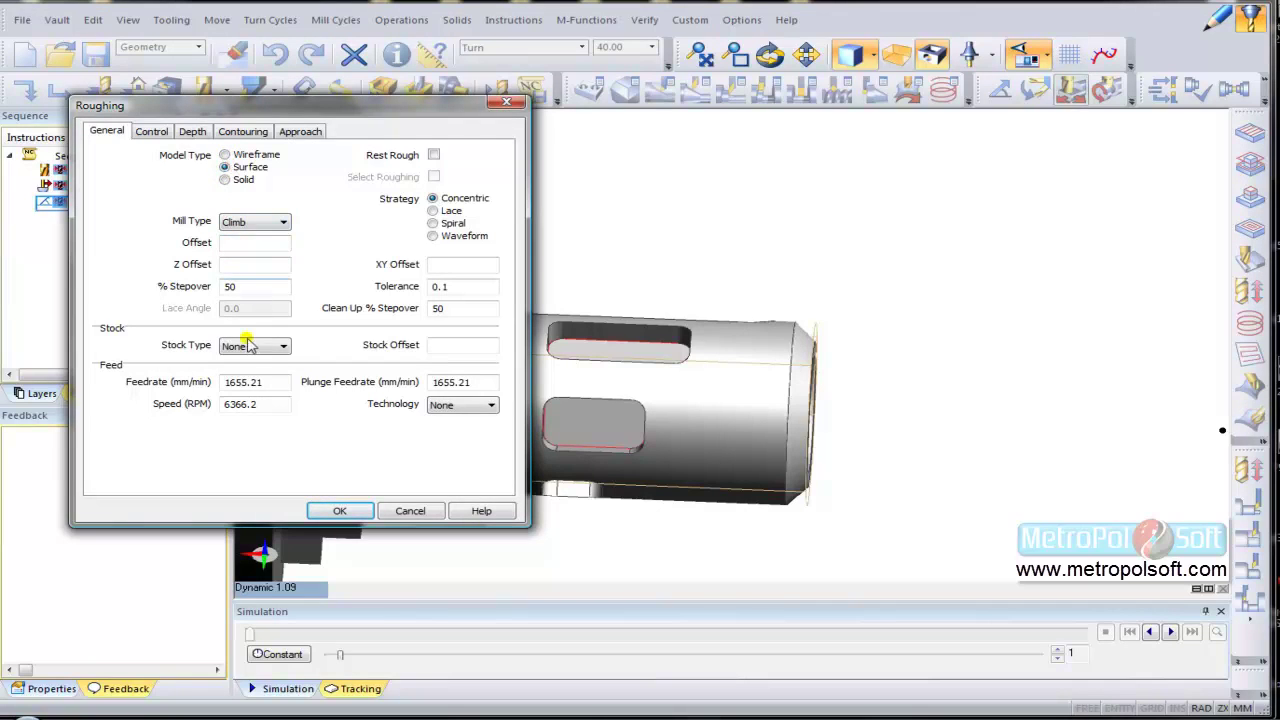
{"action": "left_click_drag", "start_coordinate": [268, 386], "coordinate": [192, 378]}
{"action": "left_click_drag", "start_coordinate": [479, 382], "coordinate": [406, 381]}
{"action": "type", "text": "500"}
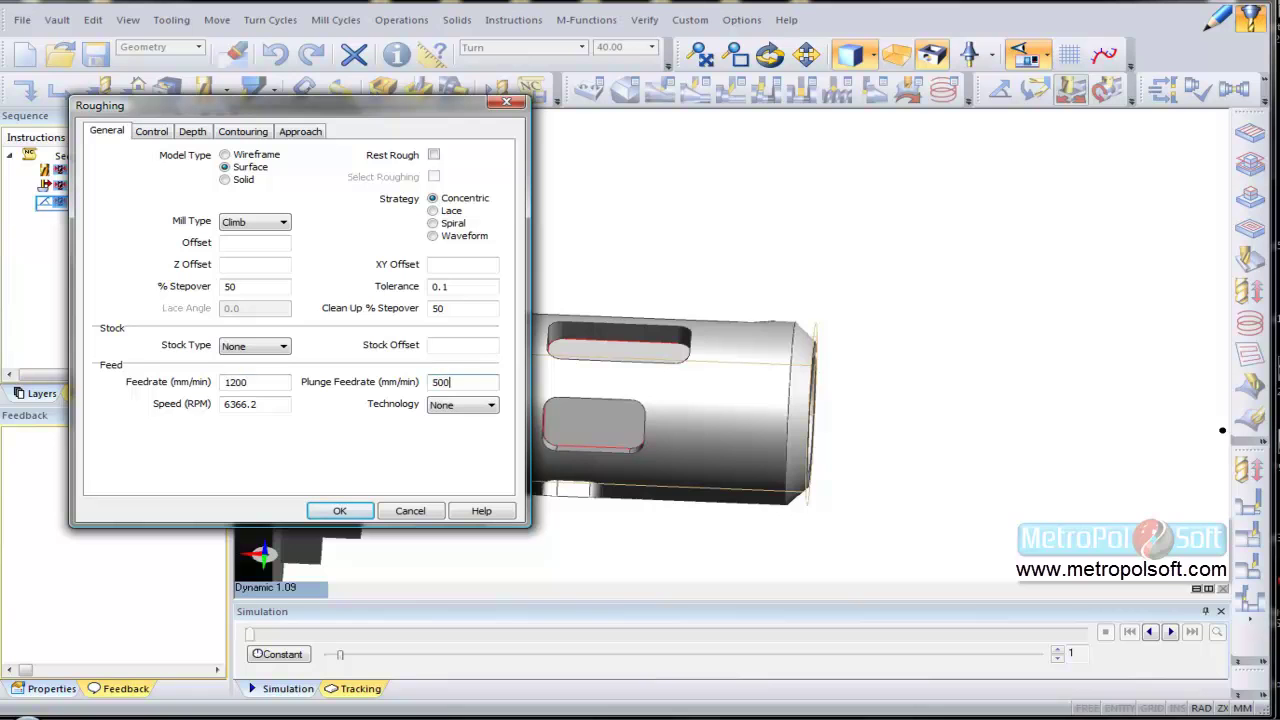
{"action": "left_click_drag", "start_coordinate": [283, 424], "coordinate": [166, 401]}
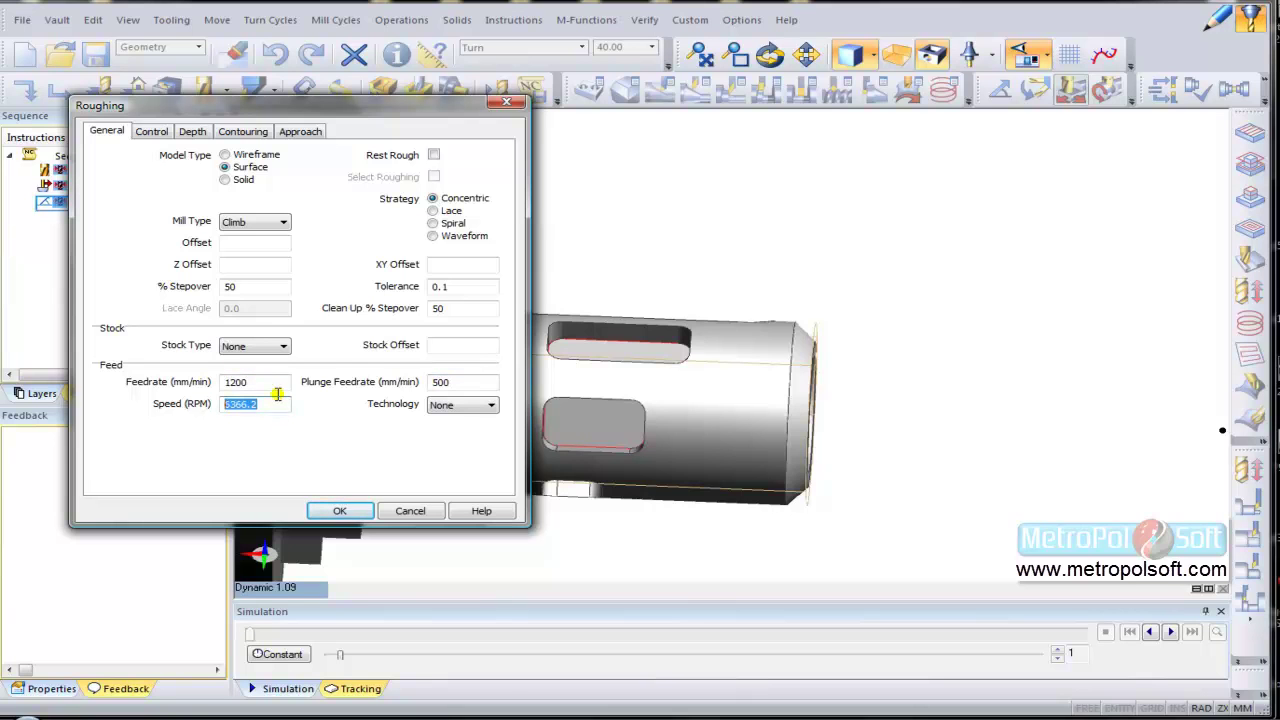
Set roughing depths: clearance 55, level 50, depth None, 2 mm cut increment
{"action": "left_click", "coordinate": [152, 132]}
{"action": "left_click", "coordinate": [190, 132]}
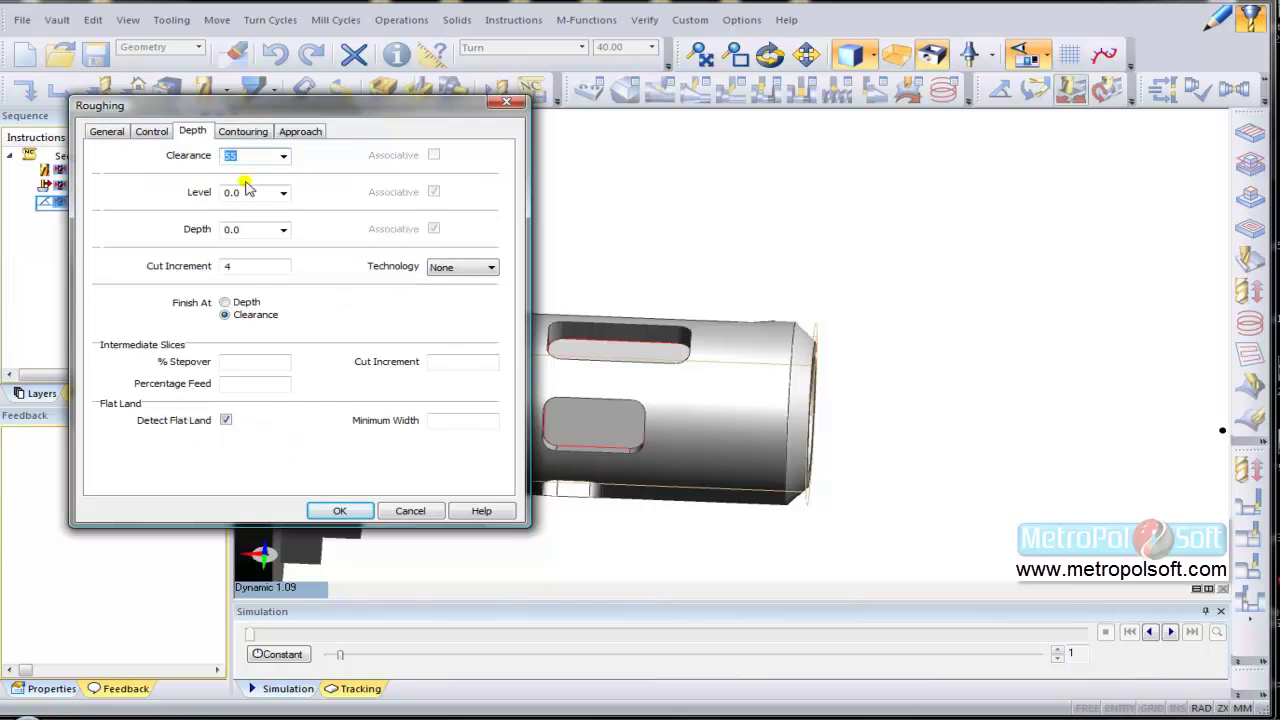
{"action": "left_click_drag", "start_coordinate": [432, 122], "coordinate": [321, 113]}
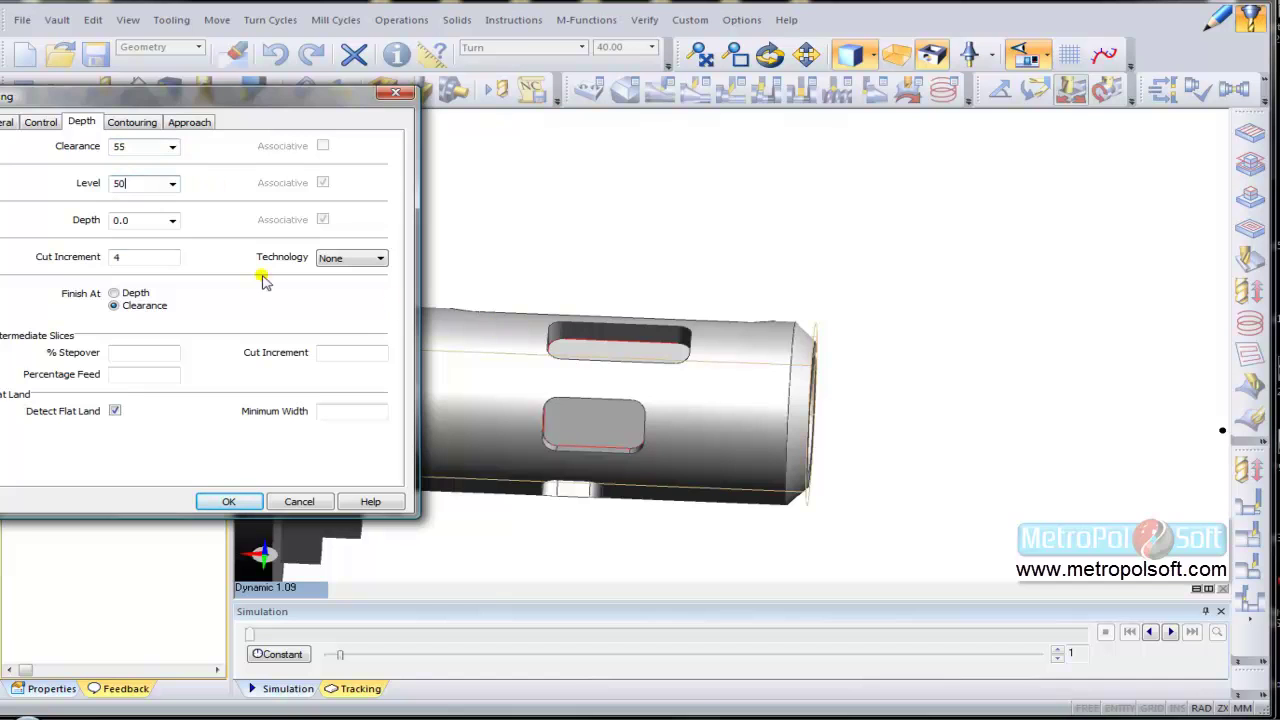
{"action": "left_click", "coordinate": [172, 220]}
{"action": "left_click", "coordinate": [142, 238]}
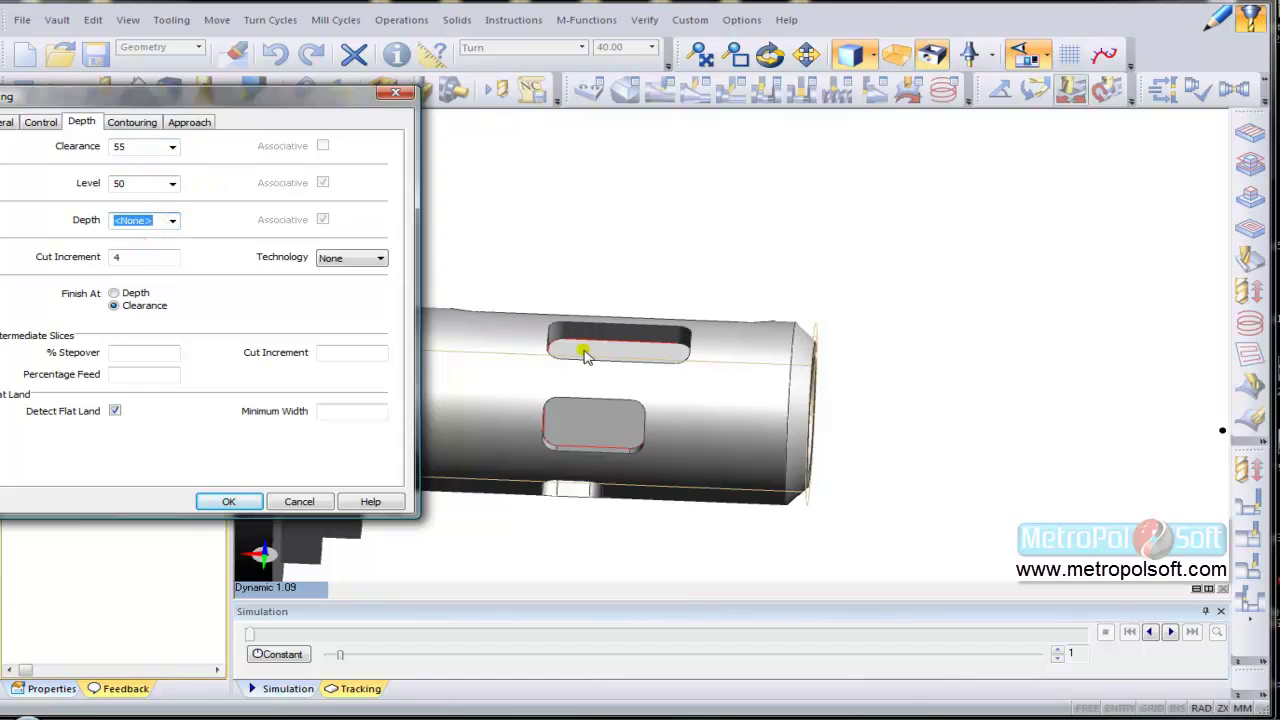
{"action": "left_click_drag", "start_coordinate": [148, 97], "coordinate": [212, 91]}
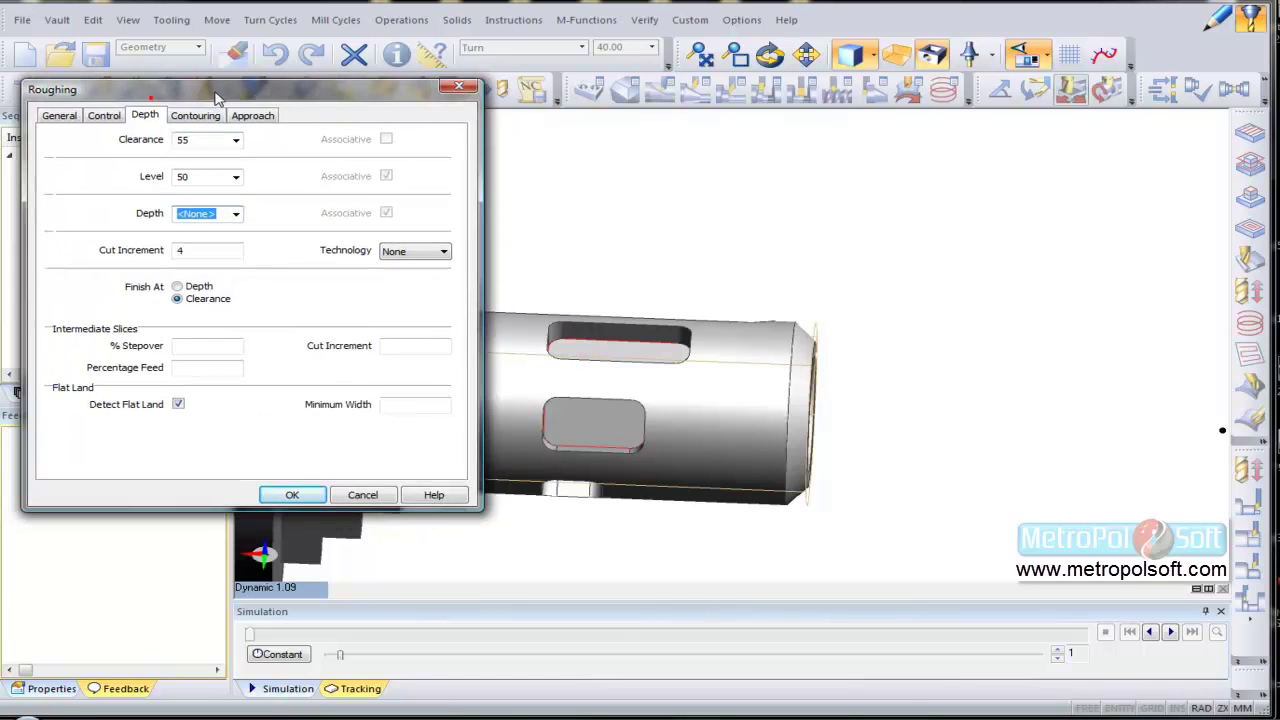
{"action": "double_click", "coordinate": [201, 249]}
{"action": "type", "text": "2"}
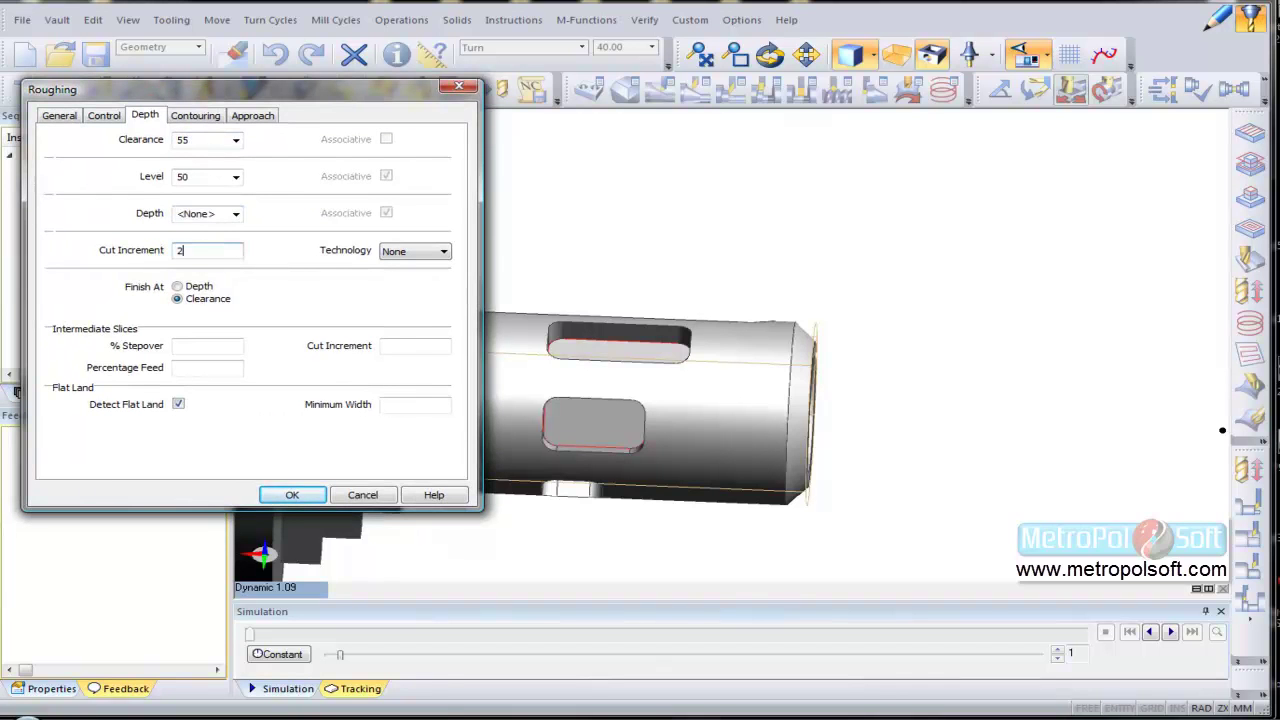
{"action": "left_click", "coordinate": [292, 494]}
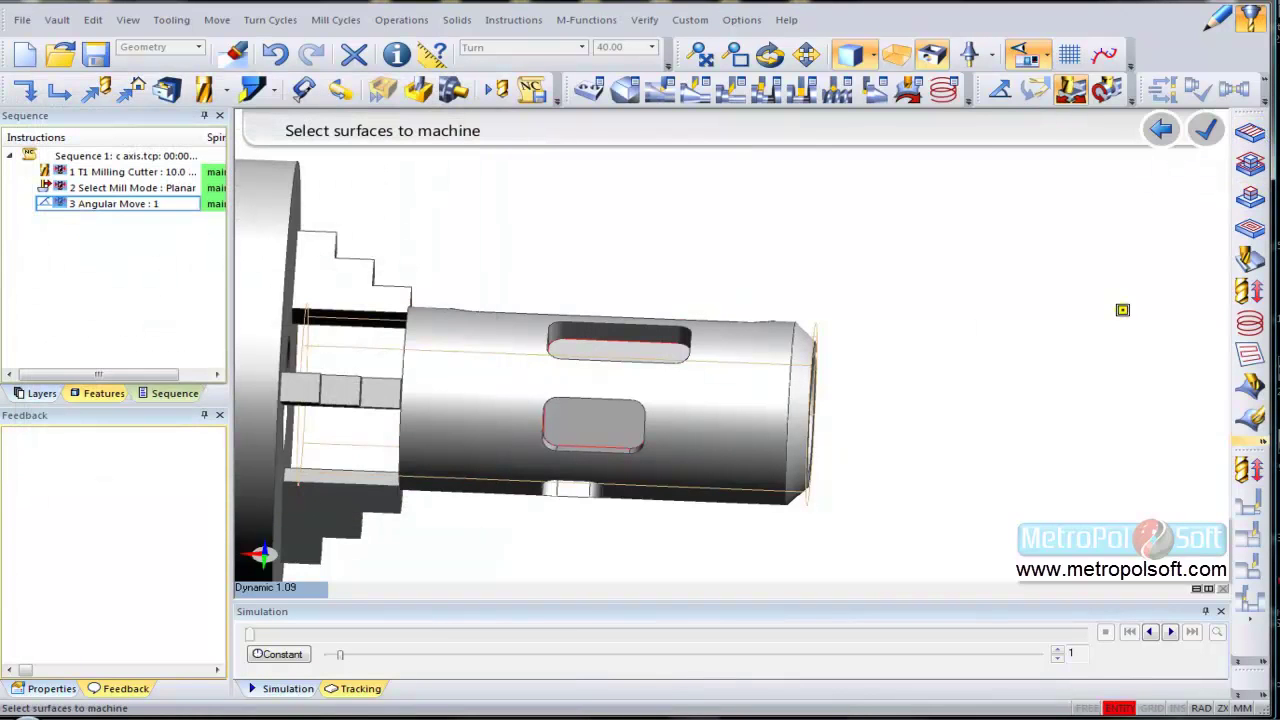
Pick the part surface and top pocket boundary to generate the roughing toolpath
{"action": "left_click", "coordinate": [632, 348]}
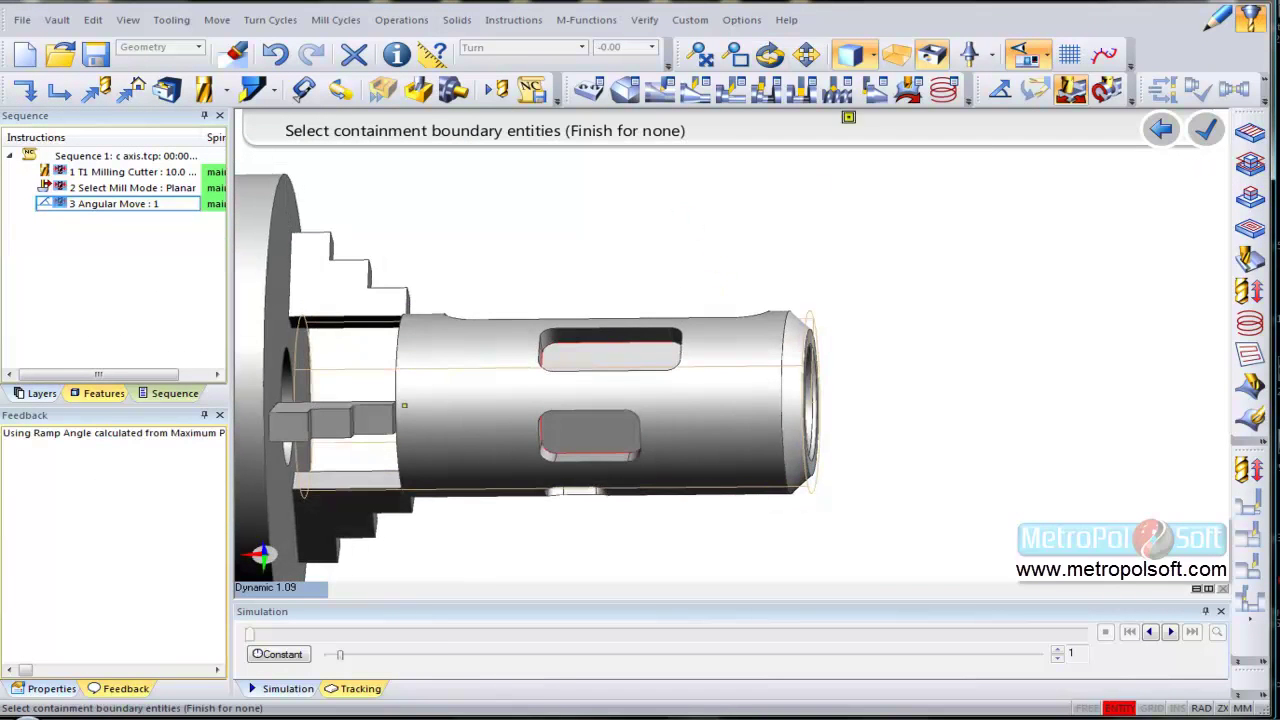
{"action": "left_click", "coordinate": [848, 54]}
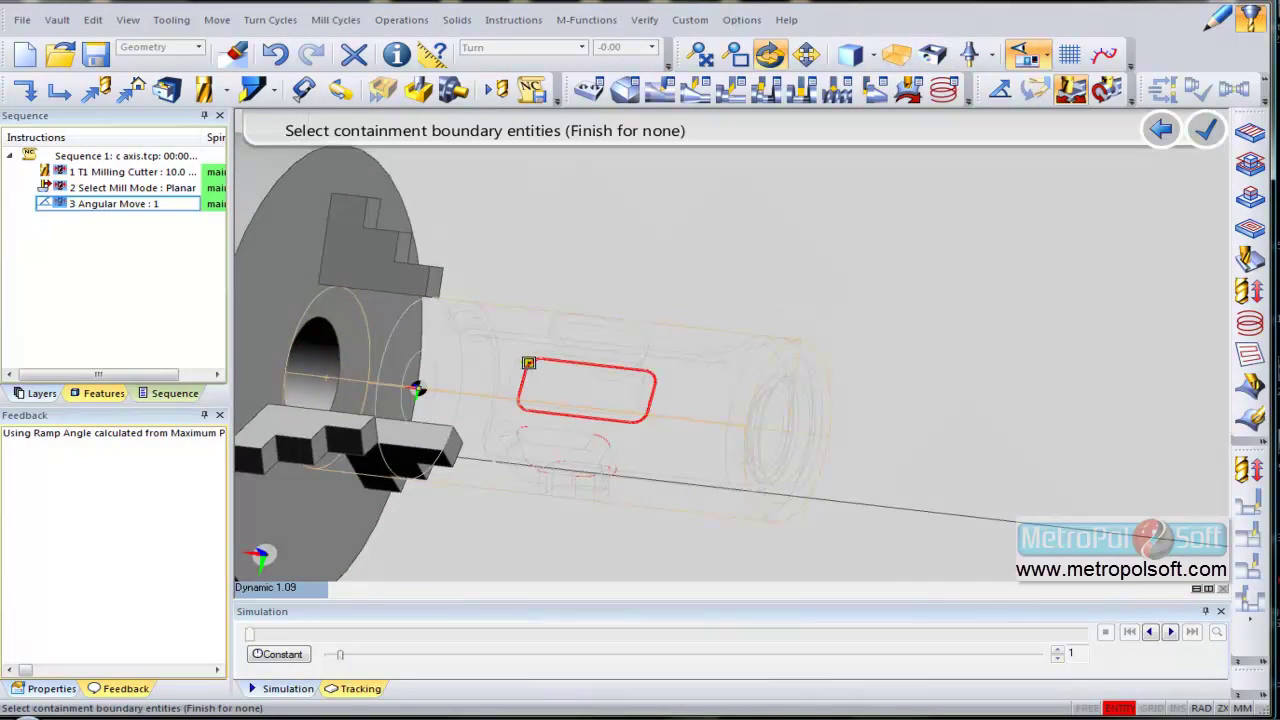
{"action": "left_click", "coordinate": [527, 363]}
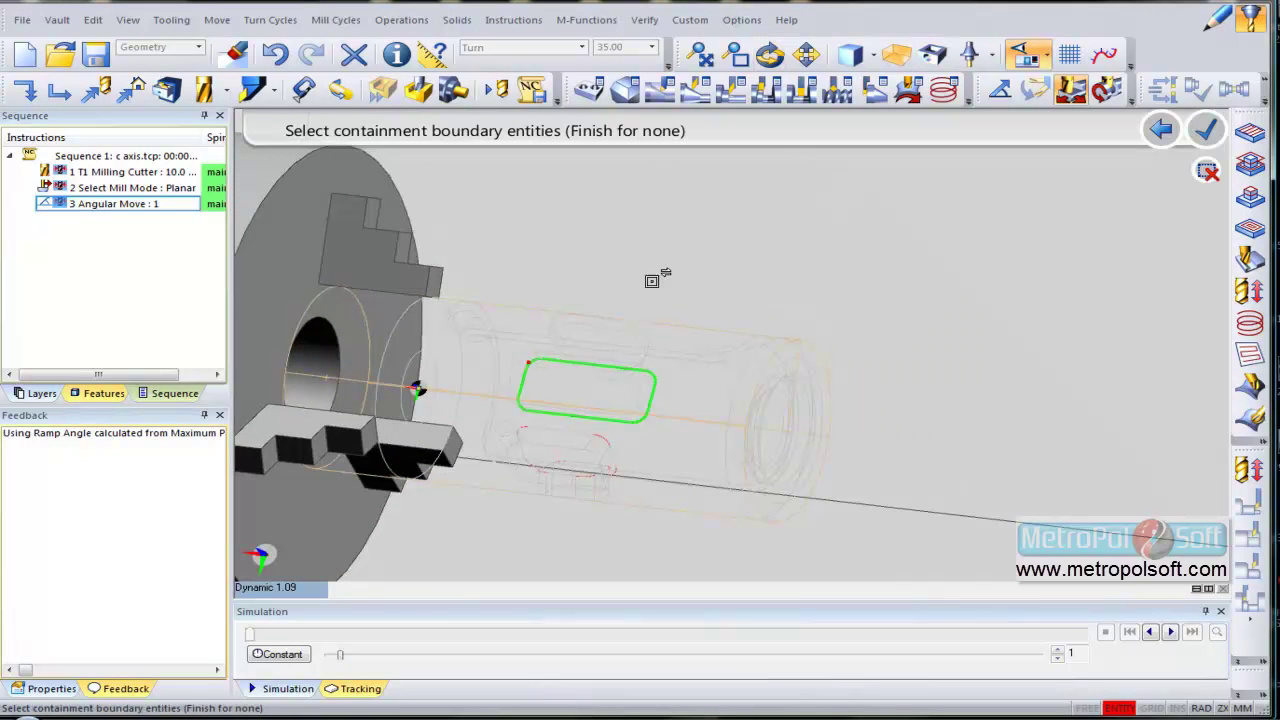
{"action": "left_click", "coordinate": [848, 54]}
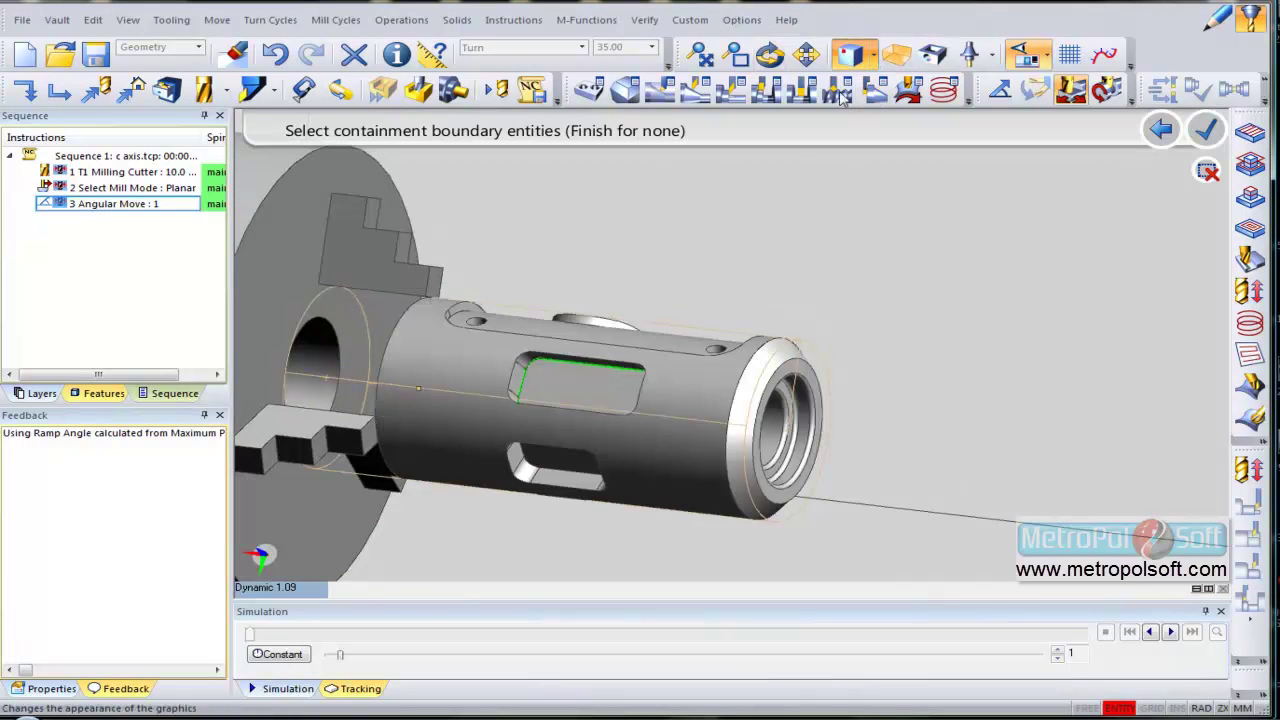
{"action": "middle_click", "coordinate": [734, 250]}
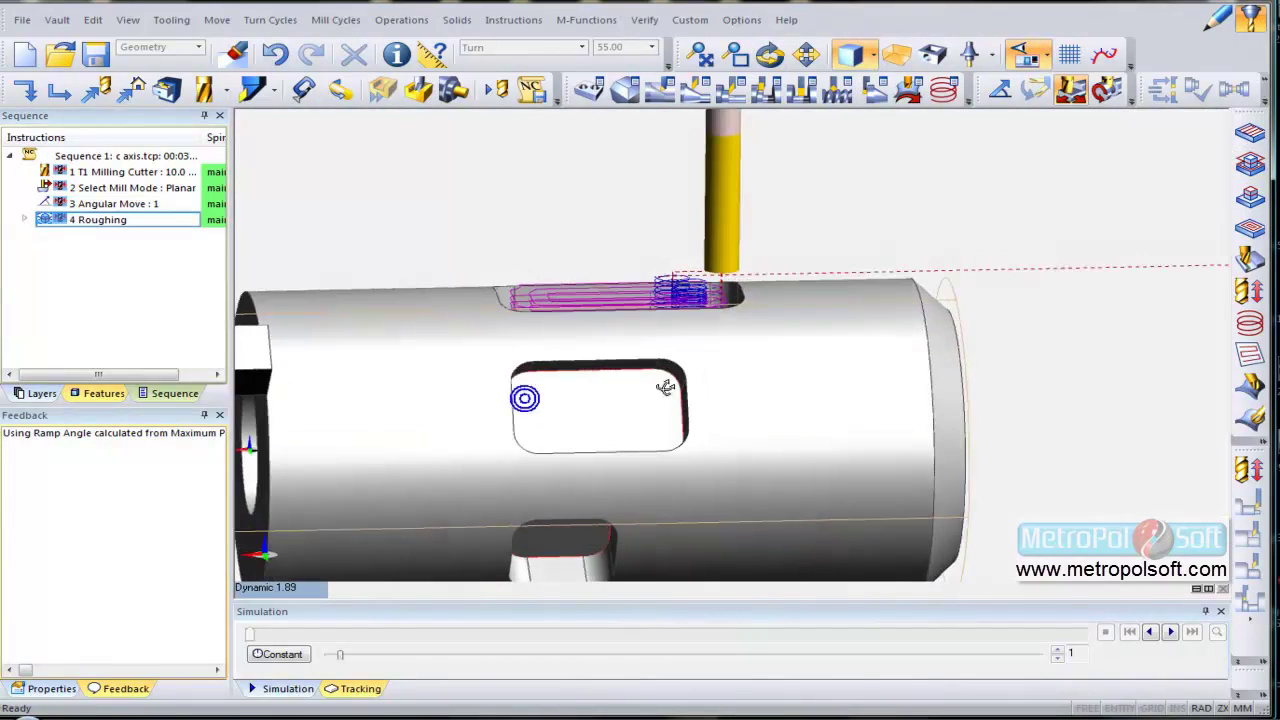
{"action": "mouse_move", "coordinate": [665, 388]}
{"action": "middle_mouse_down"}
{"action": "mouse_move", "coordinate": [626, 366]}
{"action": "mouse_move", "coordinate": [717, 391]}
{"action": "mouse_move", "coordinate": [655, 364]}
{"action": "middle_mouse_up"}
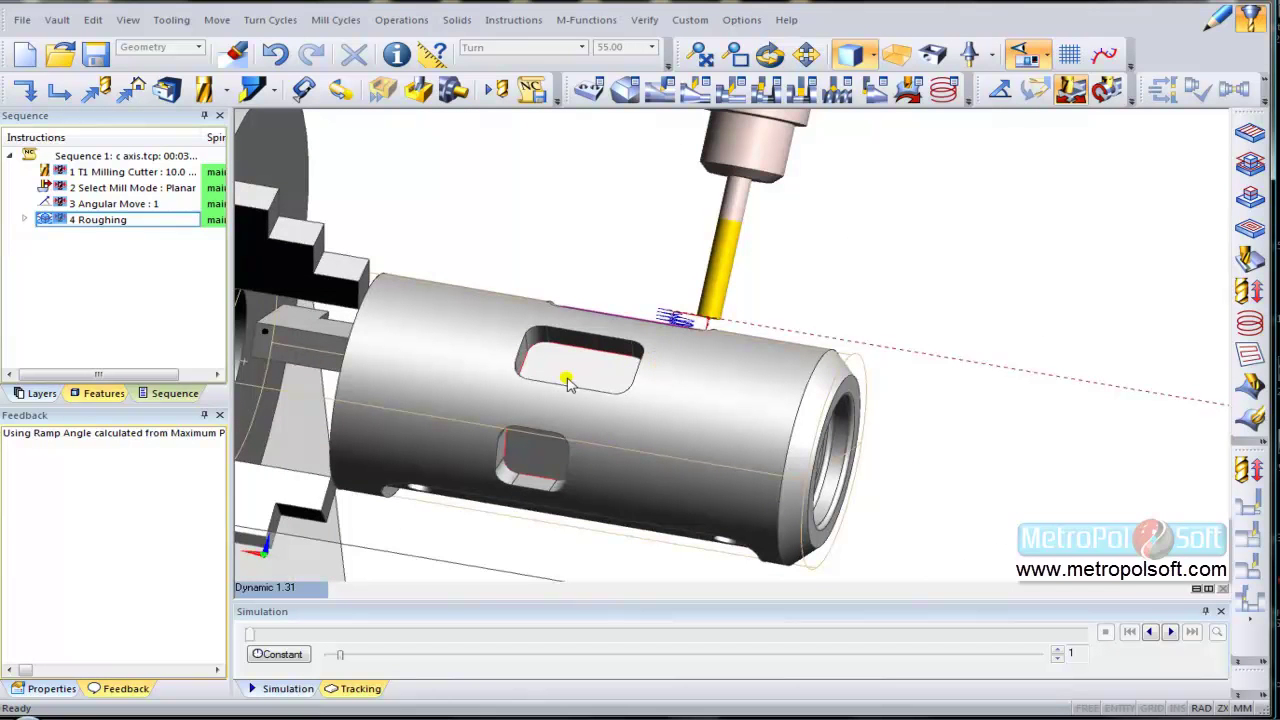
Add an angular move to C-axis position 2
{"action": "left_click", "coordinate": [1000, 90]}
{"action": "left_click", "coordinate": [236, 408]}
{"action": "left_click", "coordinate": [170, 500]}
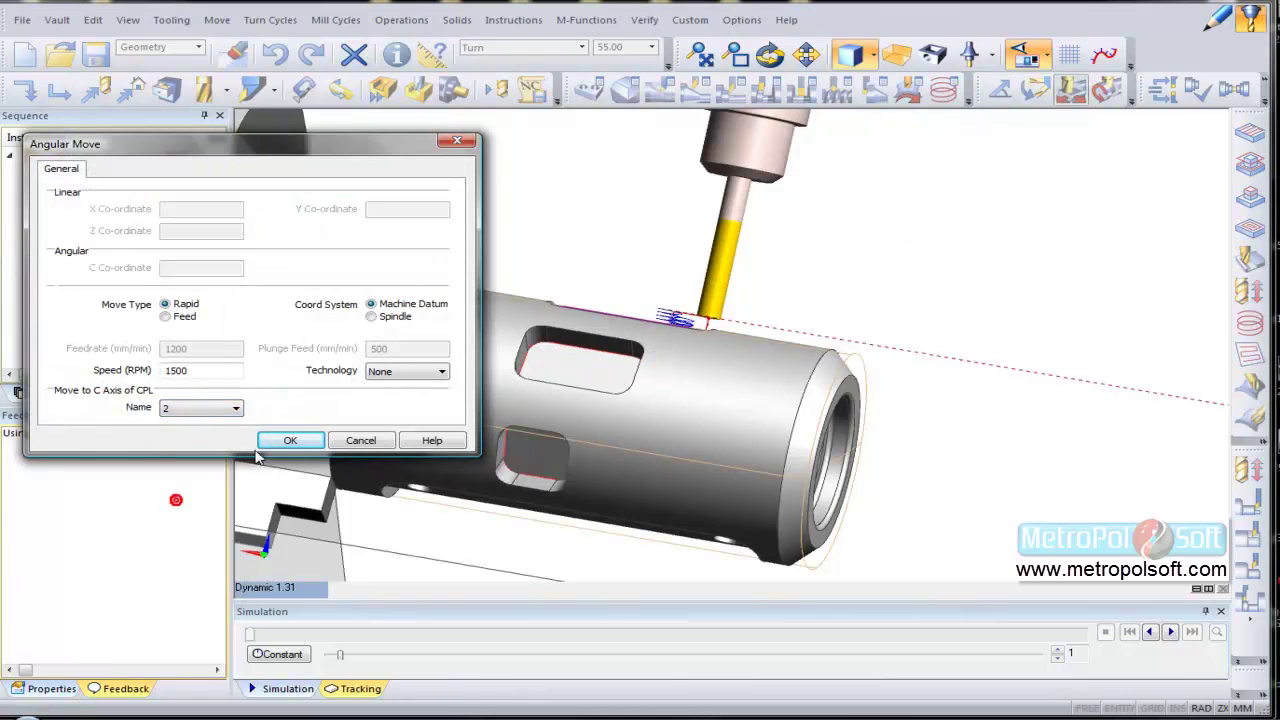
{"action": "left_click", "coordinate": [290, 440]}
{"action": "mouse_move", "coordinate": [630, 413]}
{"action": "middle_mouse_down"}
{"action": "mouse_move", "coordinate": [785, 372]}
{"action": "mouse_move", "coordinate": [714, 354]}
{"action": "mouse_move", "coordinate": [636, 365]}
{"action": "mouse_move", "coordinate": [652, 407]}
{"action": "mouse_move", "coordinate": [301, 268]}
{"action": "middle_mouse_up"}
Raise the first Roughing cycle's clearance from 55 to 70
{"action": "left_click", "coordinate": [97, 220]}
{"action": "left_click", "coordinate": [145, 93]}
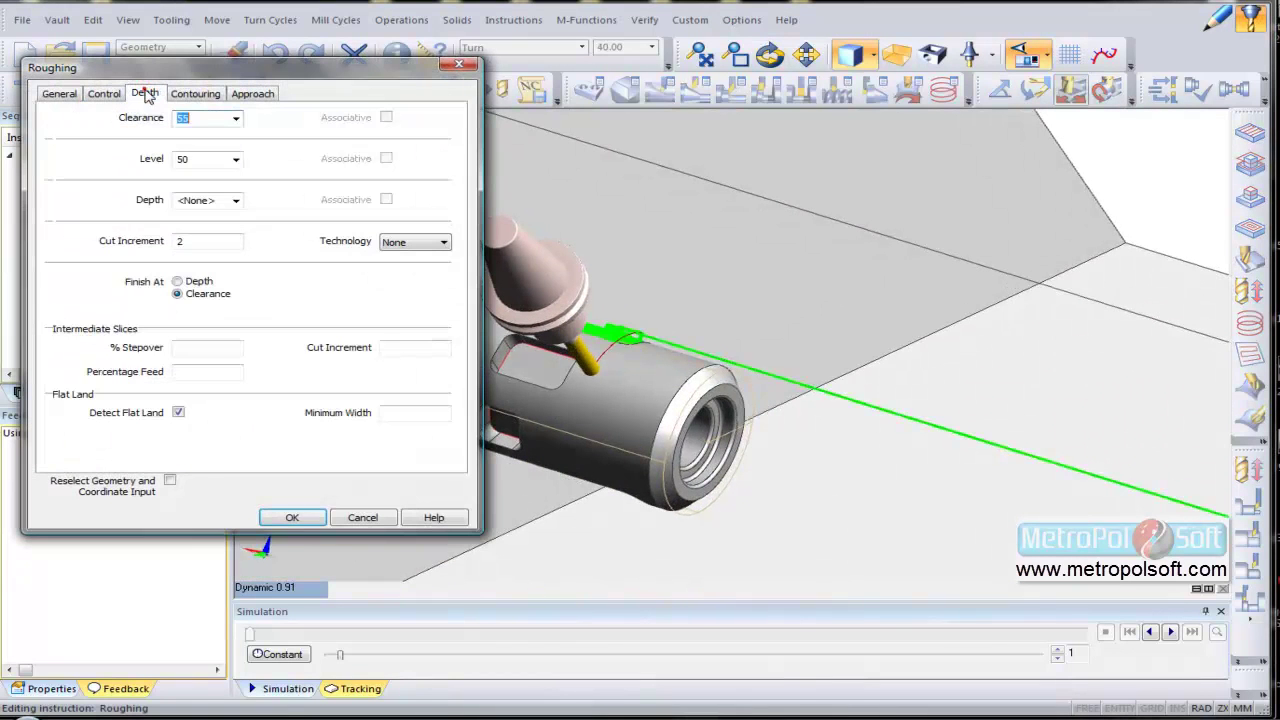
{"action": "left_click", "coordinate": [459, 65]}
{"action": "mouse_move", "coordinate": [600, 350]}
{"action": "middle_mouse_down"}
{"action": "mouse_move", "coordinate": [622, 362]}
{"action": "mouse_move", "coordinate": [590, 345]}
{"action": "middle_mouse_up"}
{"action": "scroll", "coordinate": [622, 362], "scroll_direction": "up", "scroll_amount": 3}
{"action": "double_click", "coordinate": [119, 224]}
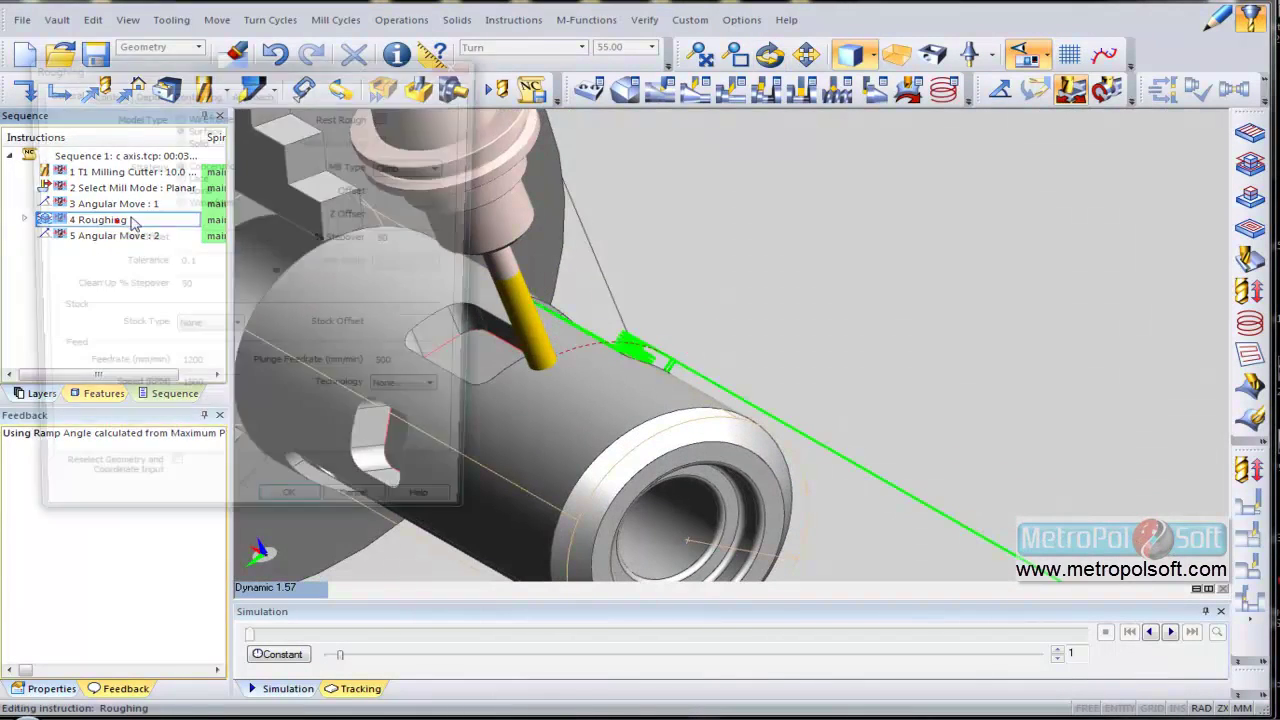
{"action": "left_click", "coordinate": [145, 93]}
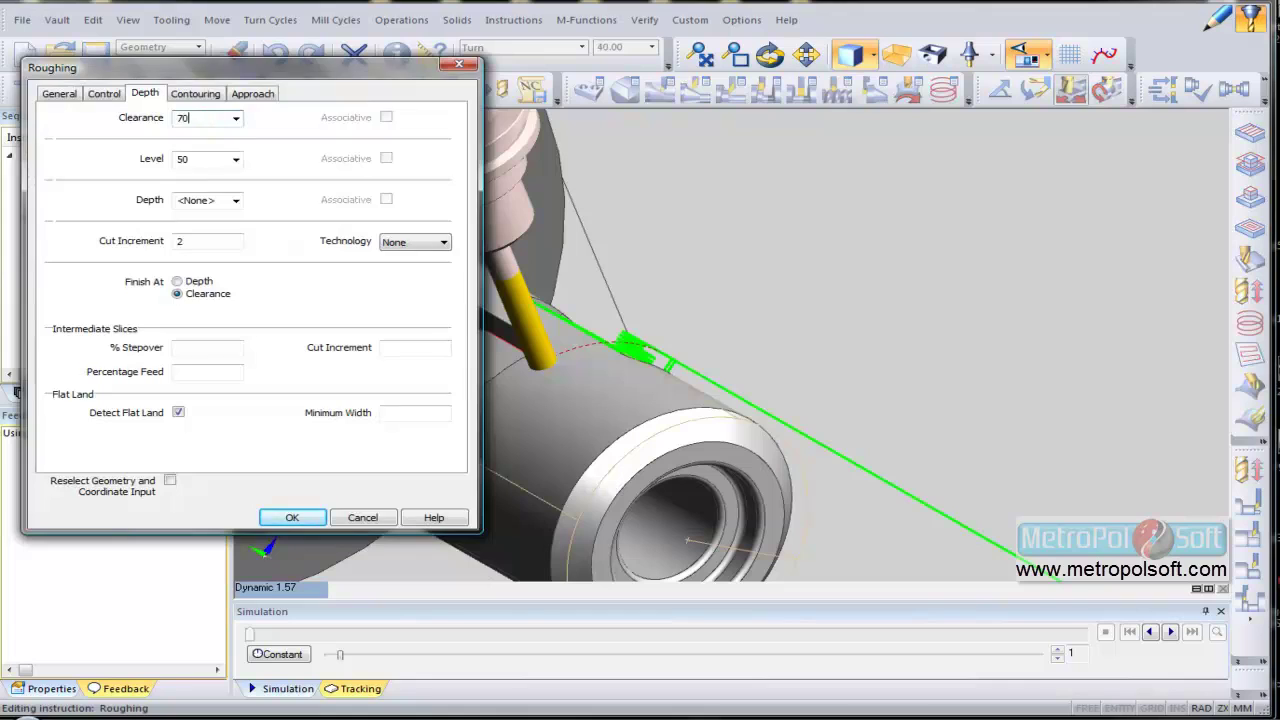
{"action": "key", "text": "Return"}
{"action": "mouse_move", "coordinate": [510, 275]}
{"action": "middle_mouse_down"}
{"action": "mouse_move", "coordinate": [528, 283]}
{"action": "mouse_move", "coordinate": [420, 335]}
{"action": "mouse_move", "coordinate": [430, 345]}
{"action": "middle_mouse_up"}
{"action": "scroll", "coordinate": [439, 254], "scroll_direction": "down", "scroll_amount": 3}
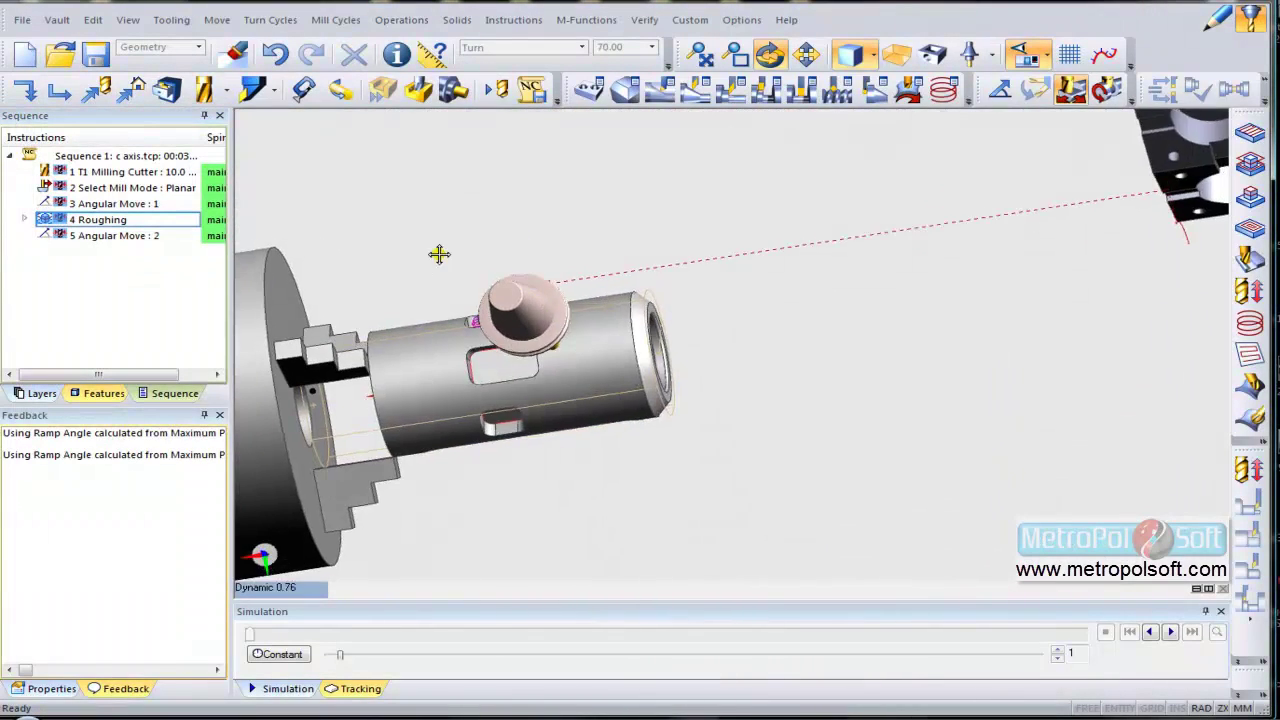
Hide the chuck and accept a second Roughing cycle's depth and approach settings
{"action": "left_click", "coordinate": [1028, 53]}
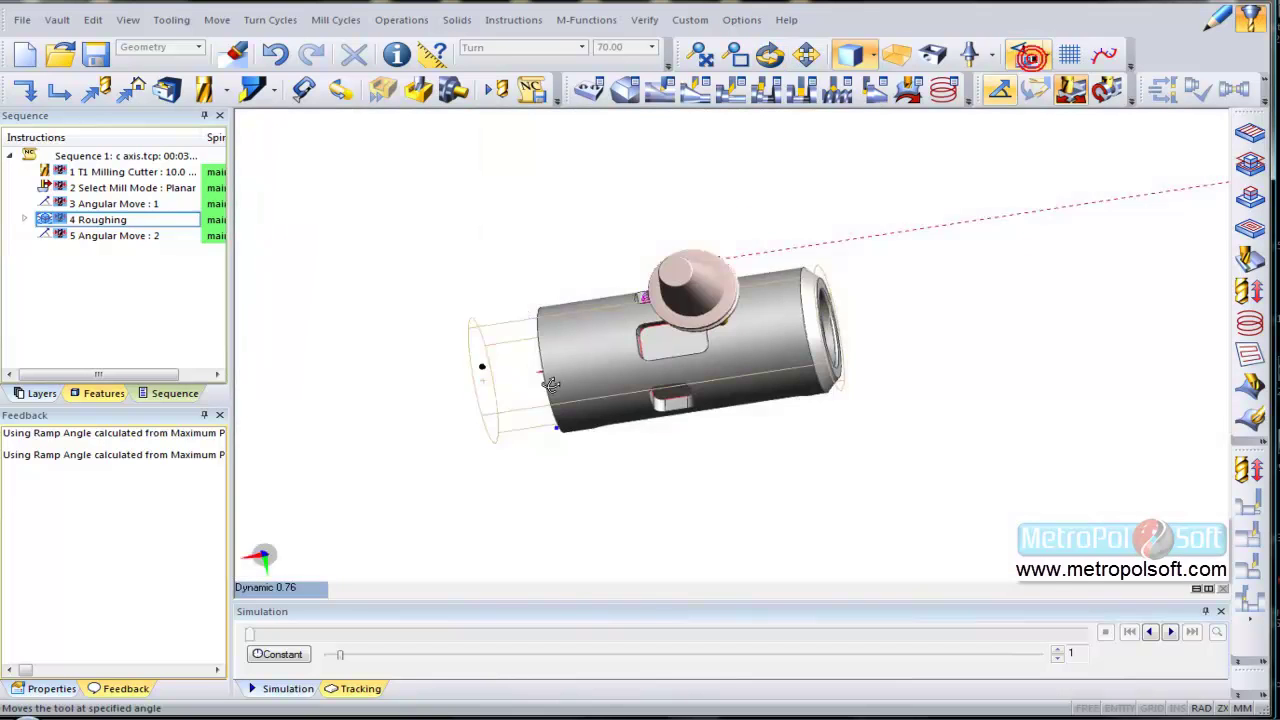
{"action": "middle_click_drag", "start_coordinate": [551, 384], "coordinate": [770, 378]}
{"action": "scroll", "coordinate": [779, 388], "scroll_direction": "up", "scroll_amount": 3}
{"action": "scroll", "coordinate": [727, 382], "scroll_direction": "down", "scroll_amount": 2}
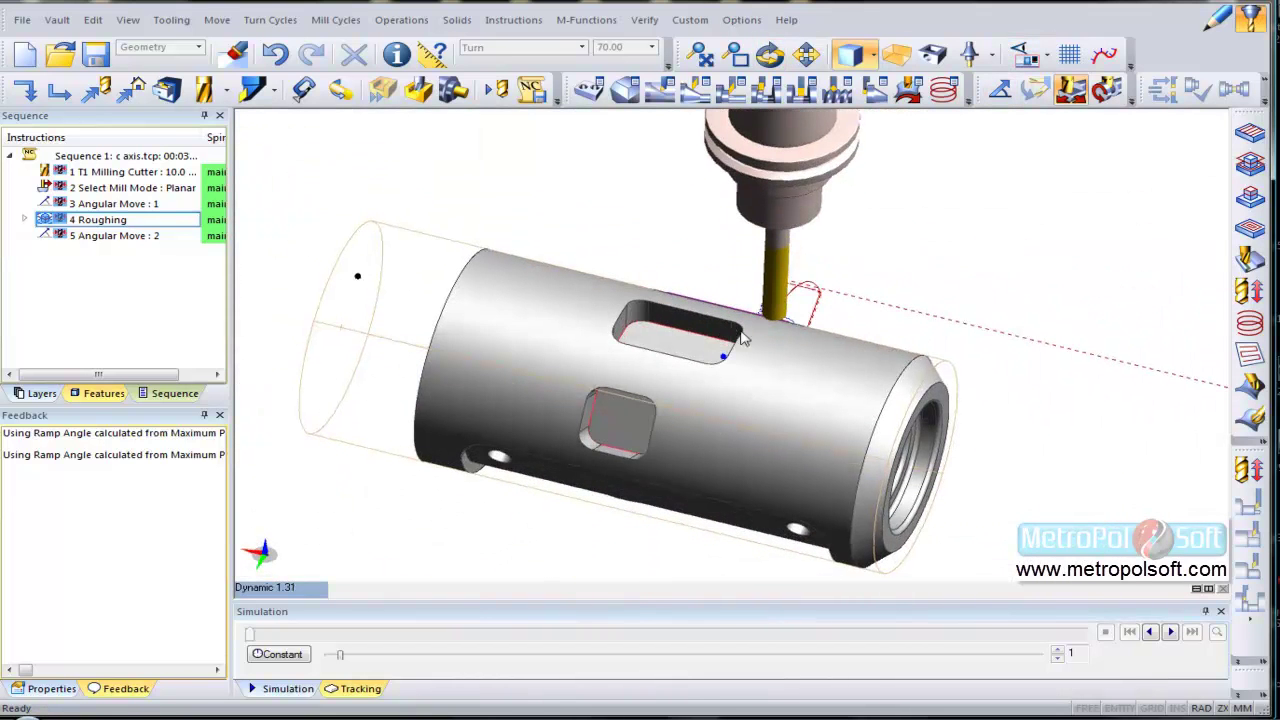
{"action": "double_click", "coordinate": [560, 235]}
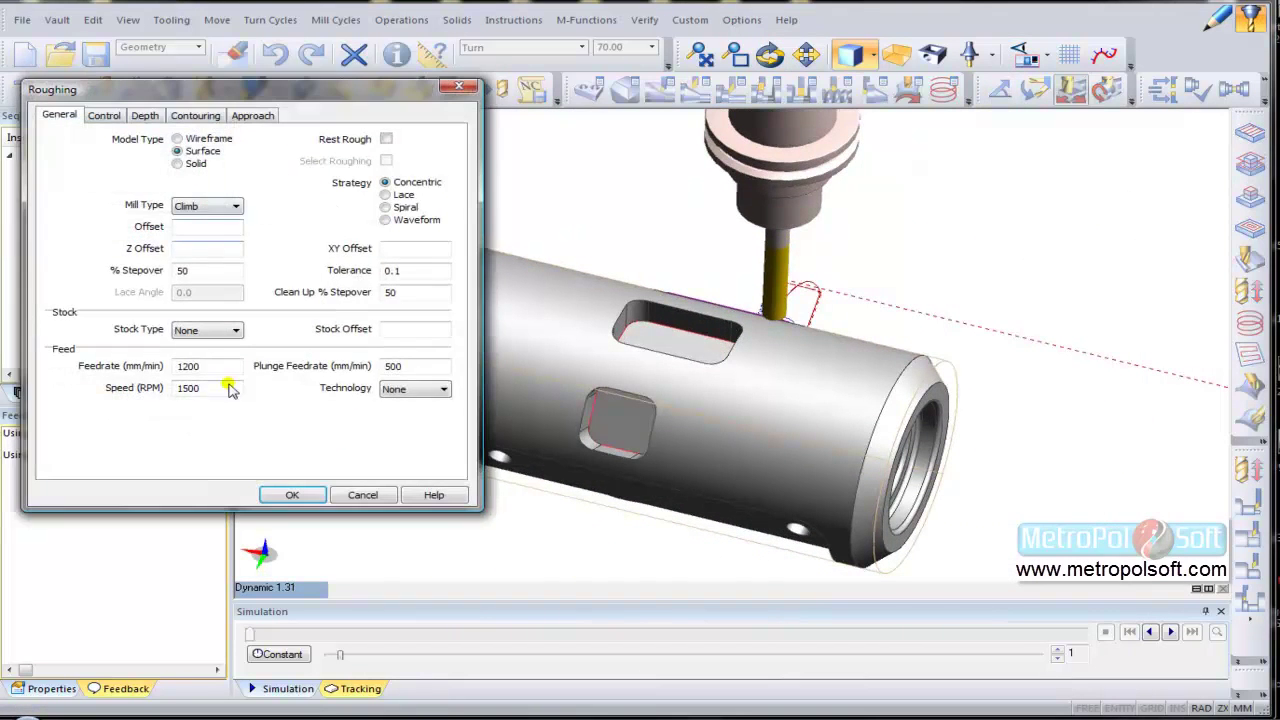
{"action": "left_click", "coordinate": [146, 117]}
{"action": "left_click", "coordinate": [208, 122]}
{"action": "left_click", "coordinate": [250, 116]}
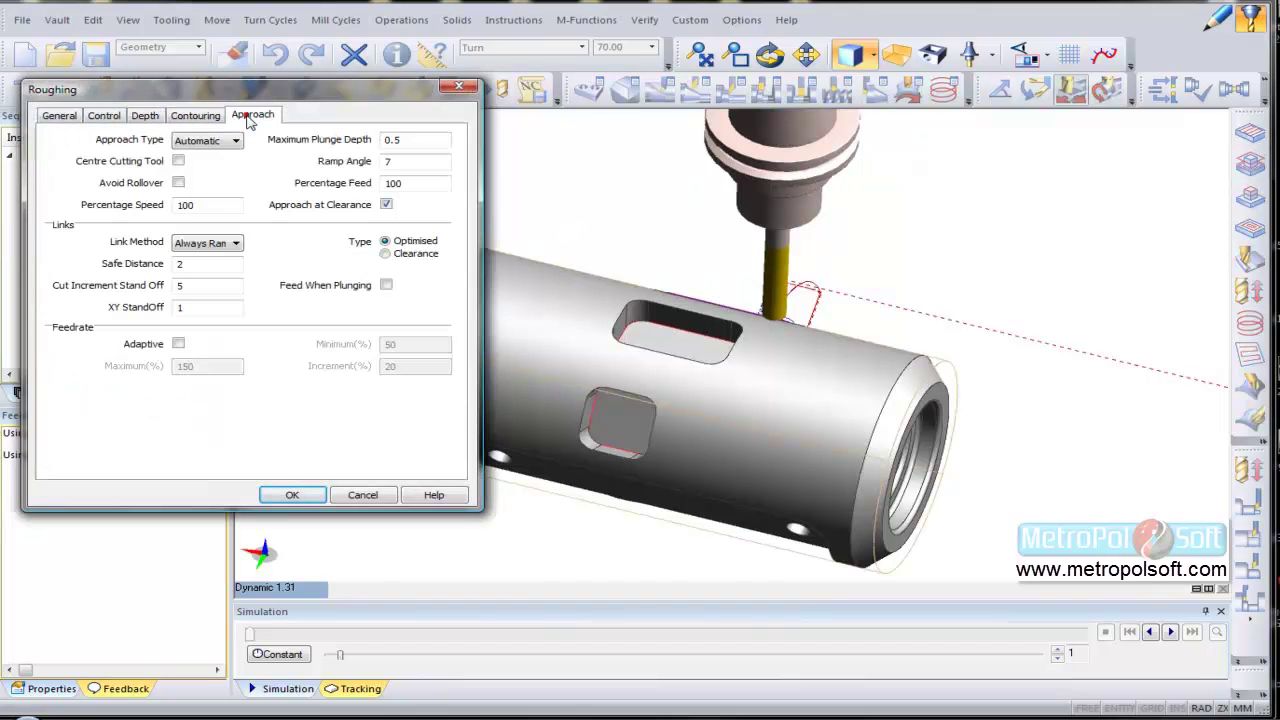
{"action": "left_click", "coordinate": [291, 494]}
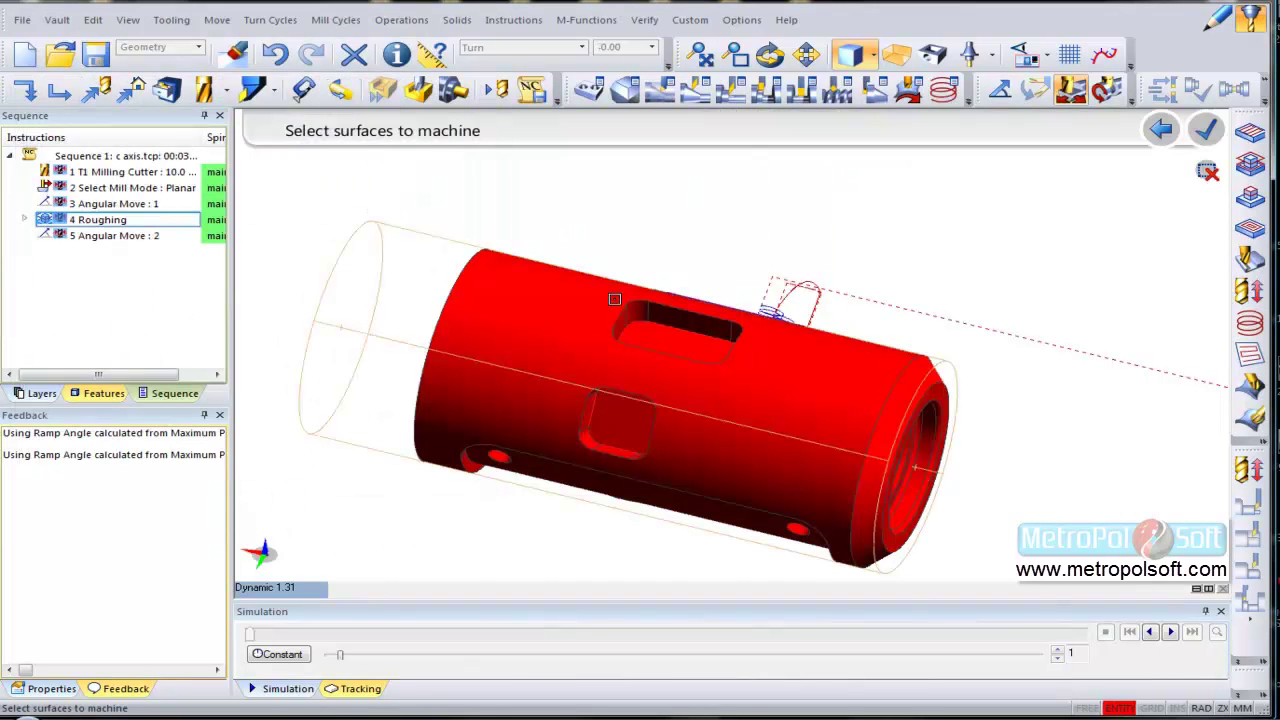
Finish surface selection and inspect the second roughing toolpath in wireframe
{"action": "right_click", "coordinate": [614, 299]}
{"action": "left_click", "coordinate": [848, 54]}
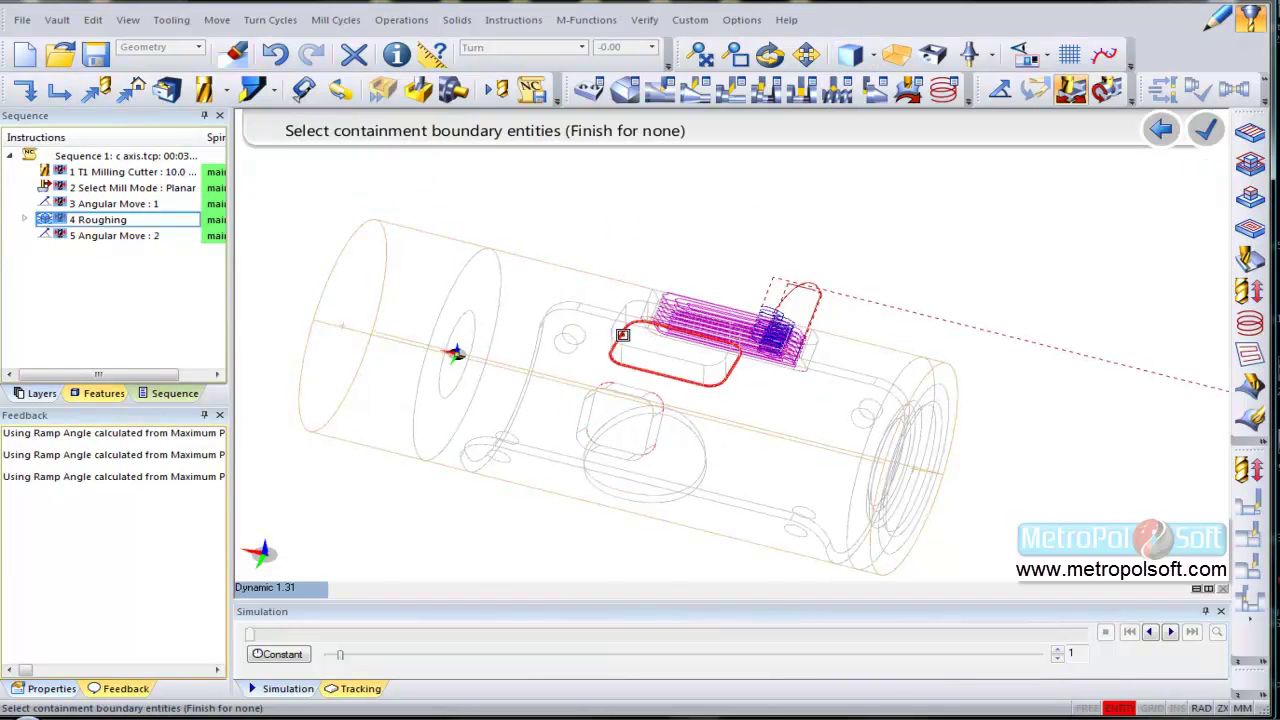
{"action": "middle_click_drag", "start_coordinate": [697, 340], "coordinate": [857, 275]}
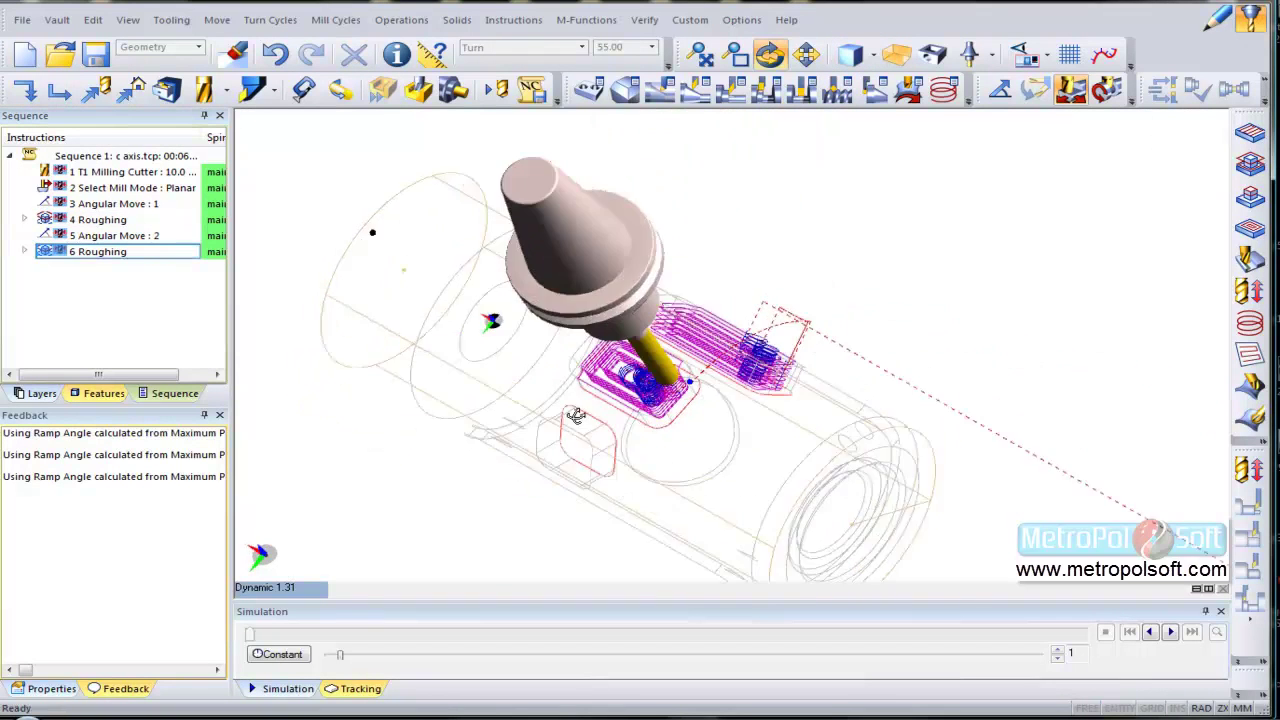
{"action": "left_click", "coordinate": [1000, 90]}
Add an angular move to CPL 3
{"action": "left_click", "coordinate": [181, 409]}
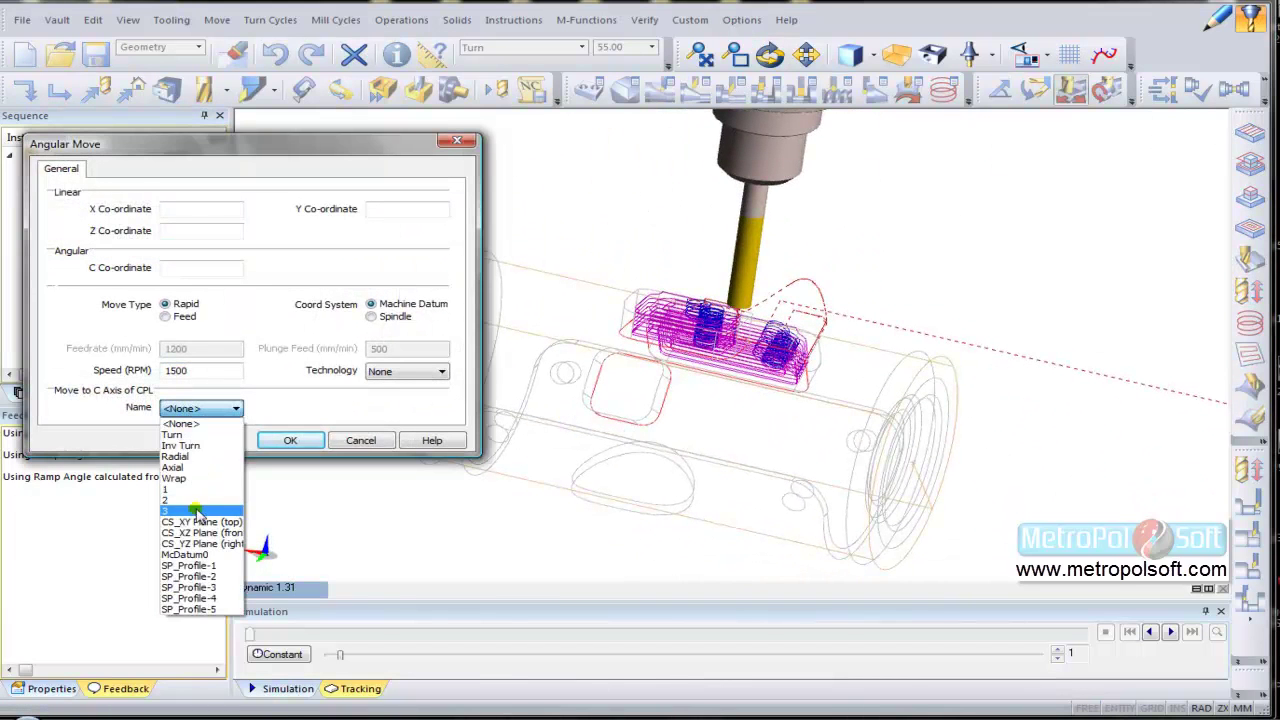
{"action": "left_click", "coordinate": [198, 512]}
{"action": "left_click", "coordinate": [290, 440]}
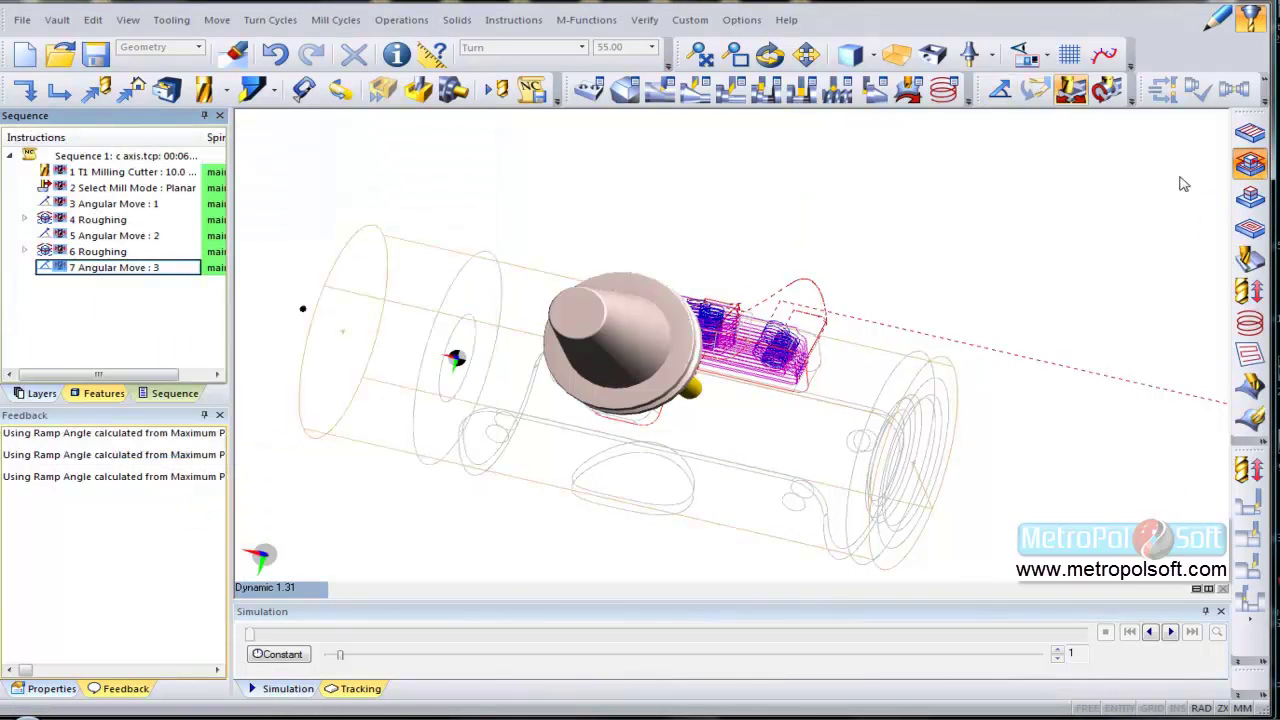
Rough the third pocket inside its boundary and add a final Move to Toolchange
{"action": "left_click", "coordinate": [293, 498]}
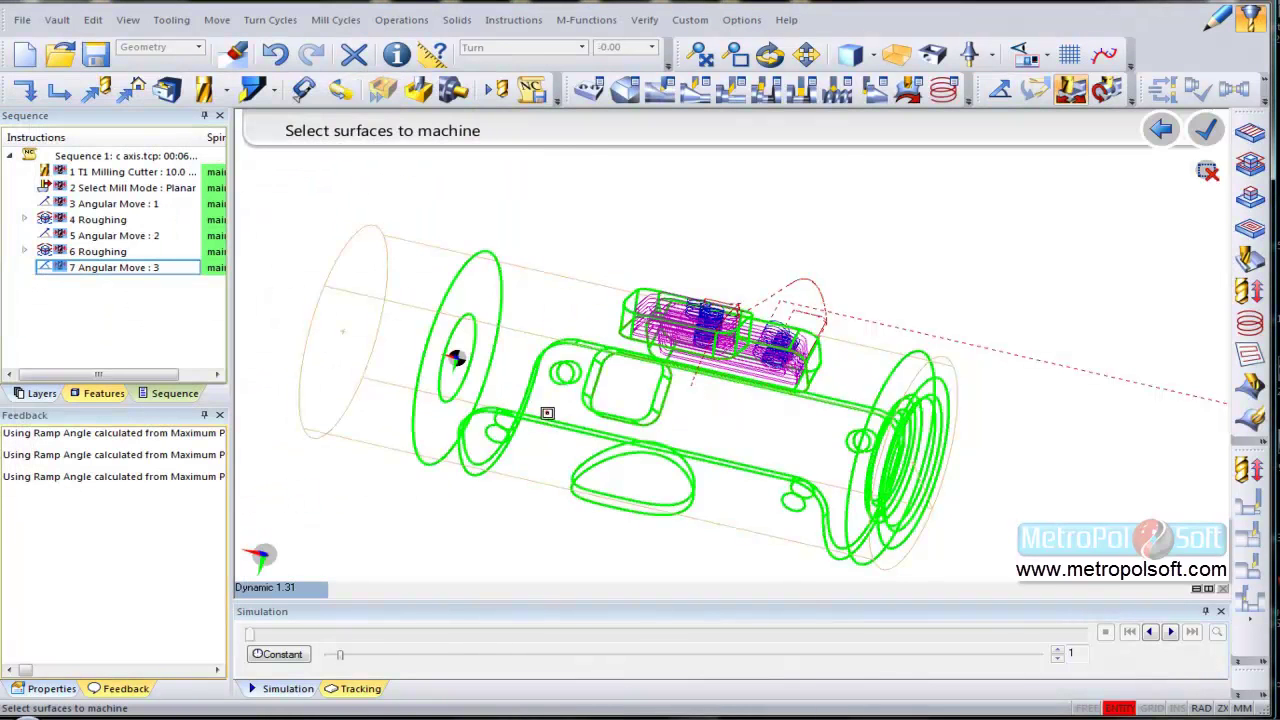
{"action": "left_click", "coordinate": [597, 378]}
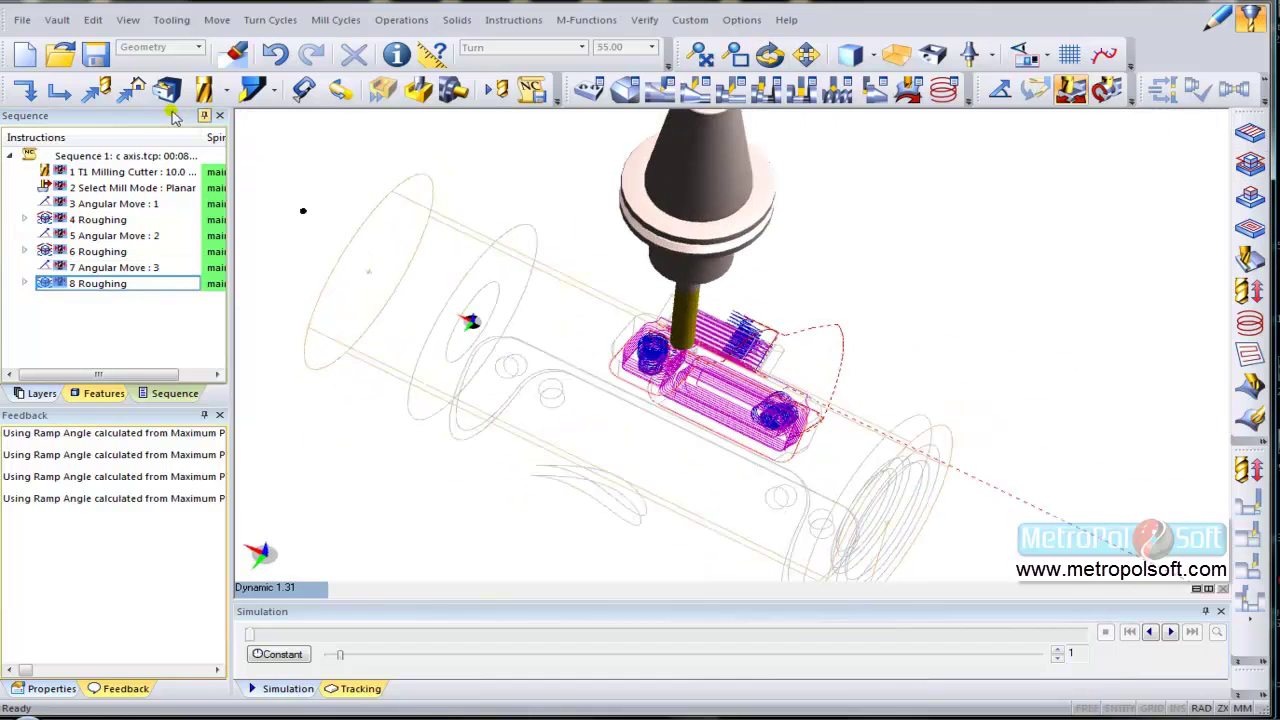
{"action": "key", "text": "Return"}
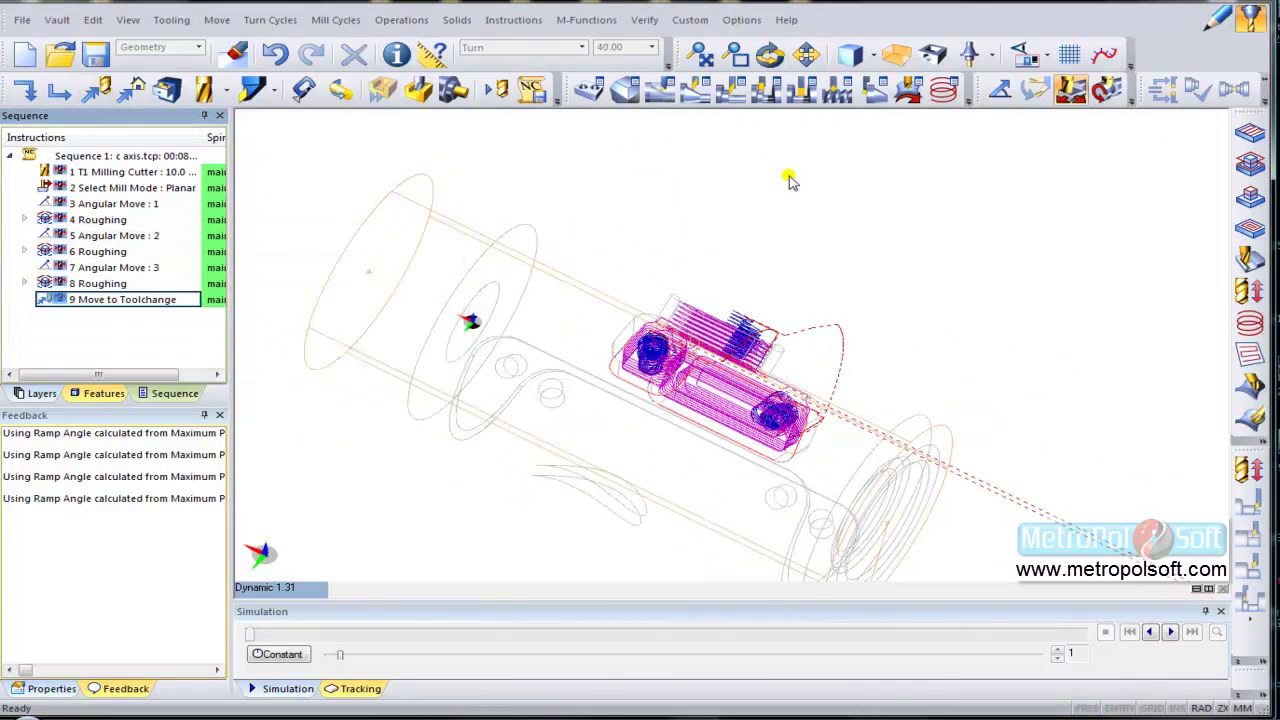
Show the part as a shaded solid, orbited to lie horizontally
{"action": "left_click", "coordinate": [850, 55]}
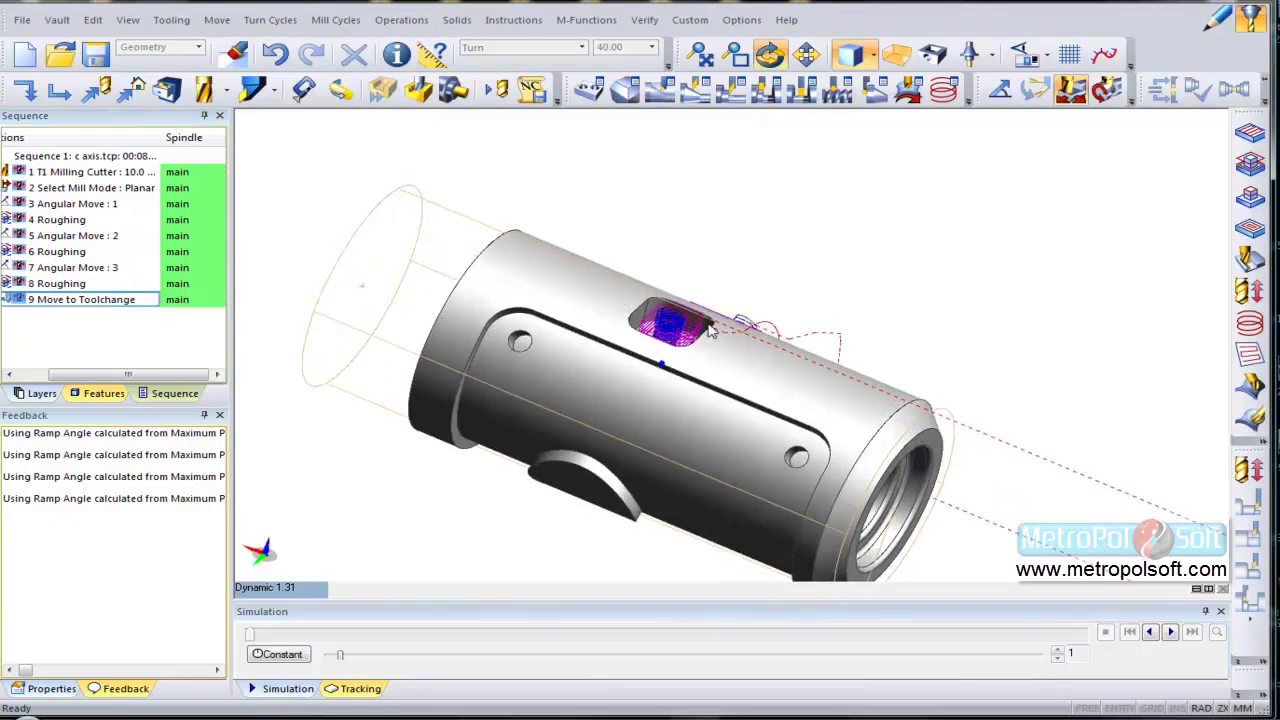
{"action": "scroll", "coordinate": [585, 340], "scroll_direction": "down", "scroll_amount": 3}
{"action": "middle_click_drag", "start_coordinate": [583, 340], "coordinate": [699, 279]}
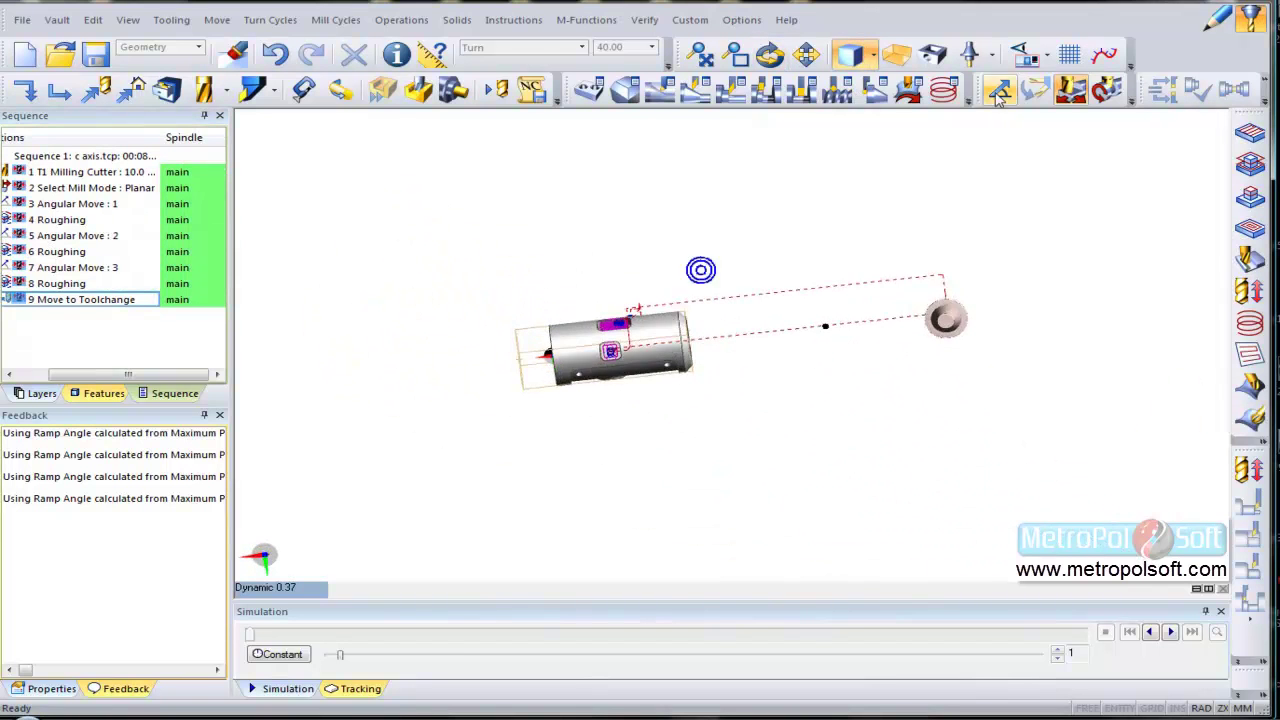
Display the lathe around the part, zoom in, and load the sequence into the Machine Simulator
{"action": "left_click", "coordinate": [1025, 55]}
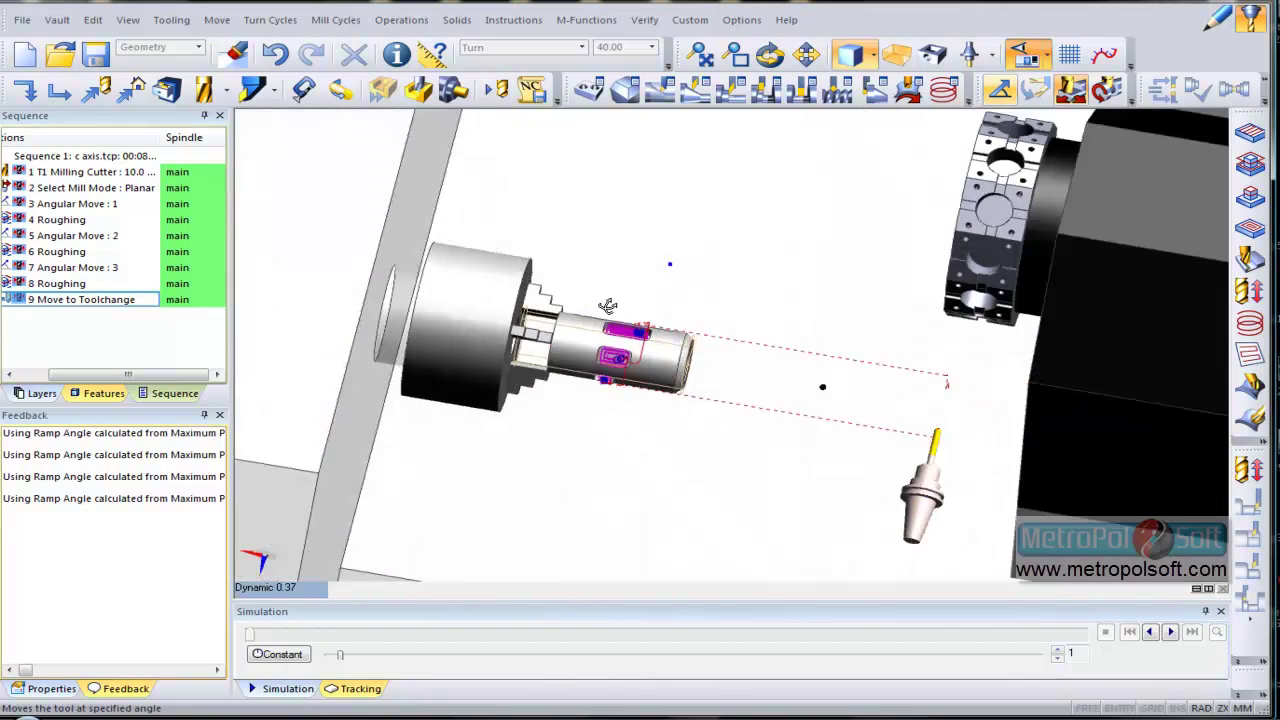
{"action": "scroll", "coordinate": [792, 316], "scroll_direction": "up", "scroll_amount": 1}
{"action": "scroll", "coordinate": [771, 283], "scroll_direction": "up", "scroll_amount": 2}
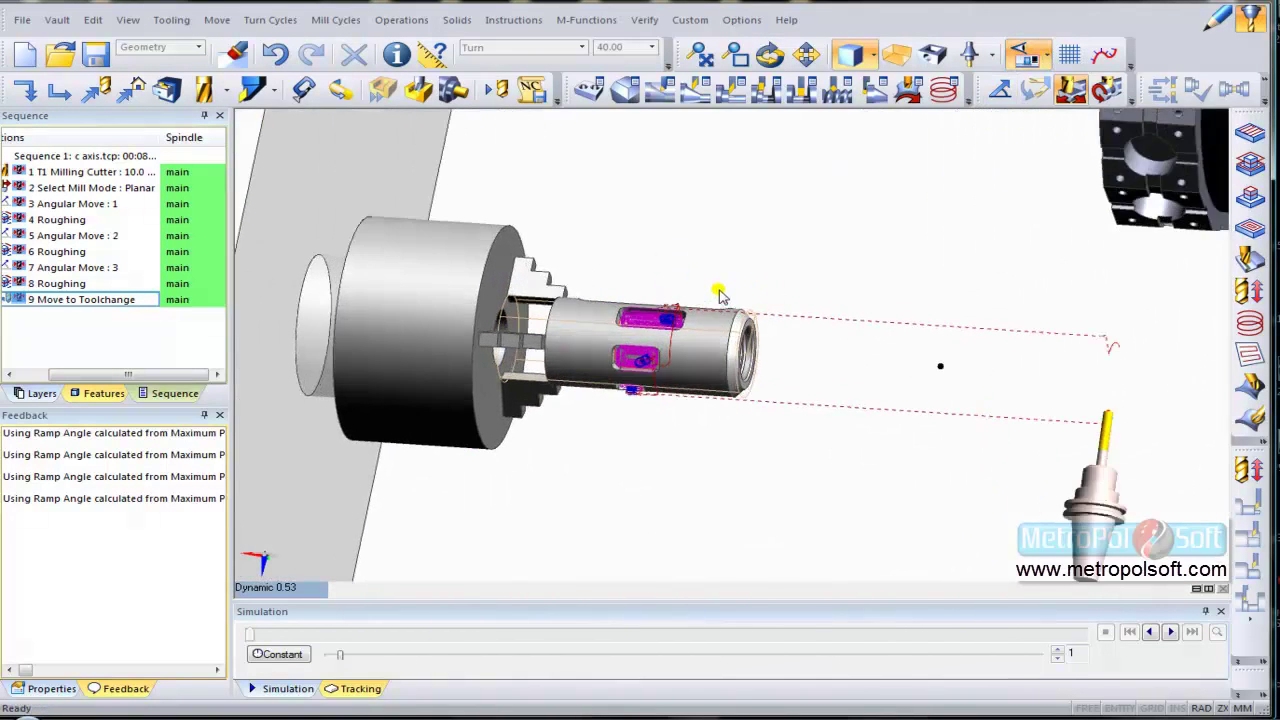
{"action": "scroll", "coordinate": [720, 289], "scroll_direction": "up", "scroll_amount": 1}
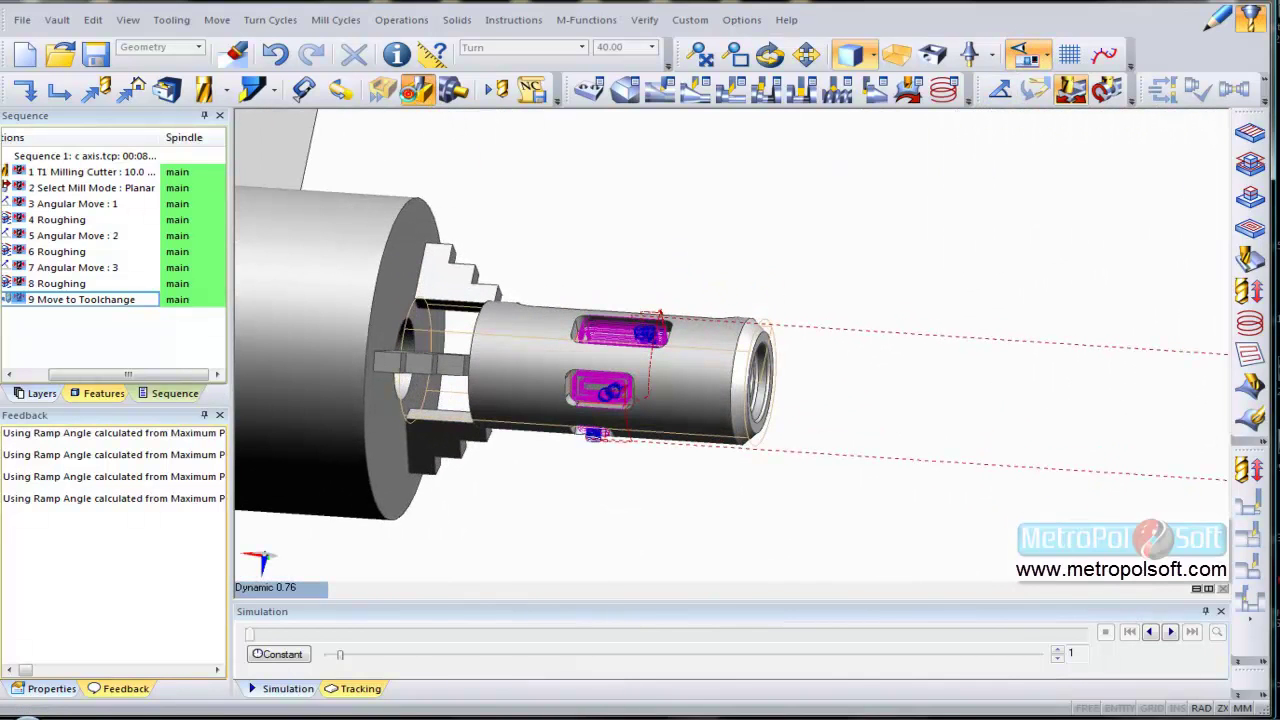
{"action": "left_click", "coordinate": [417, 90]}
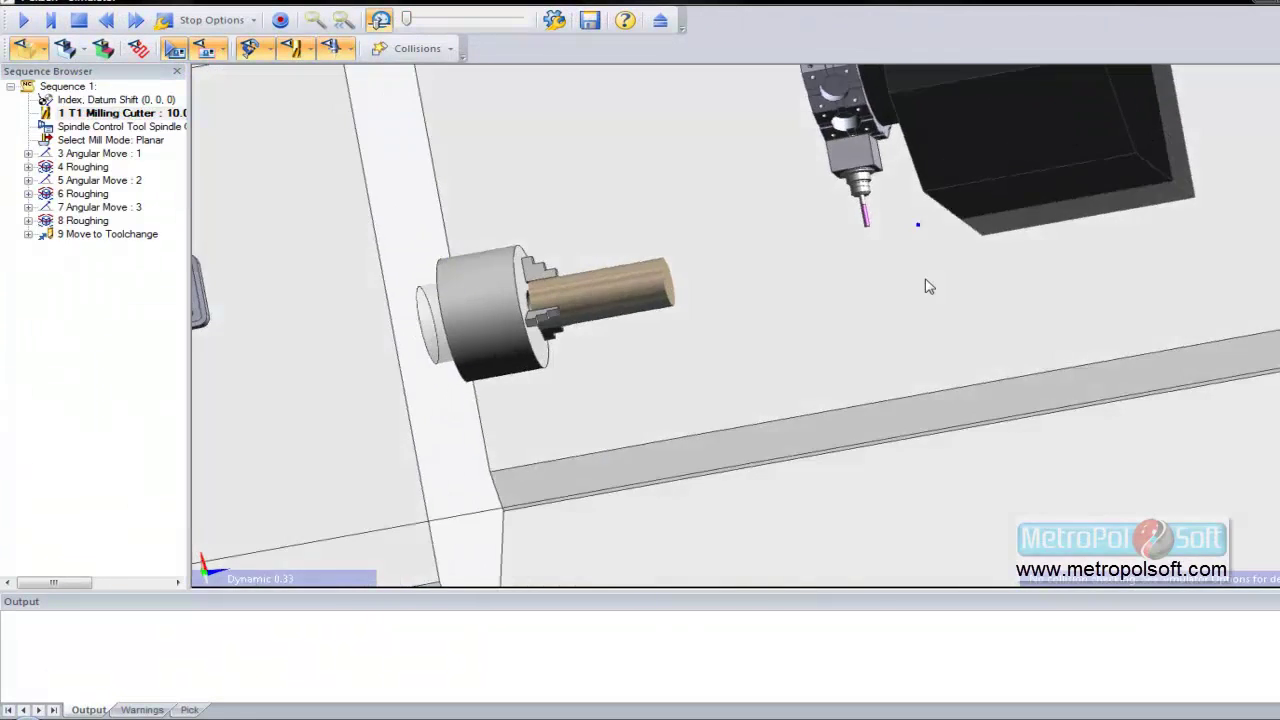
Make the stock transparent, angle the view onto the chucked part, and start the simulation
{"action": "left_click_drag", "start_coordinate": [926, 286], "coordinate": [710, 224]}
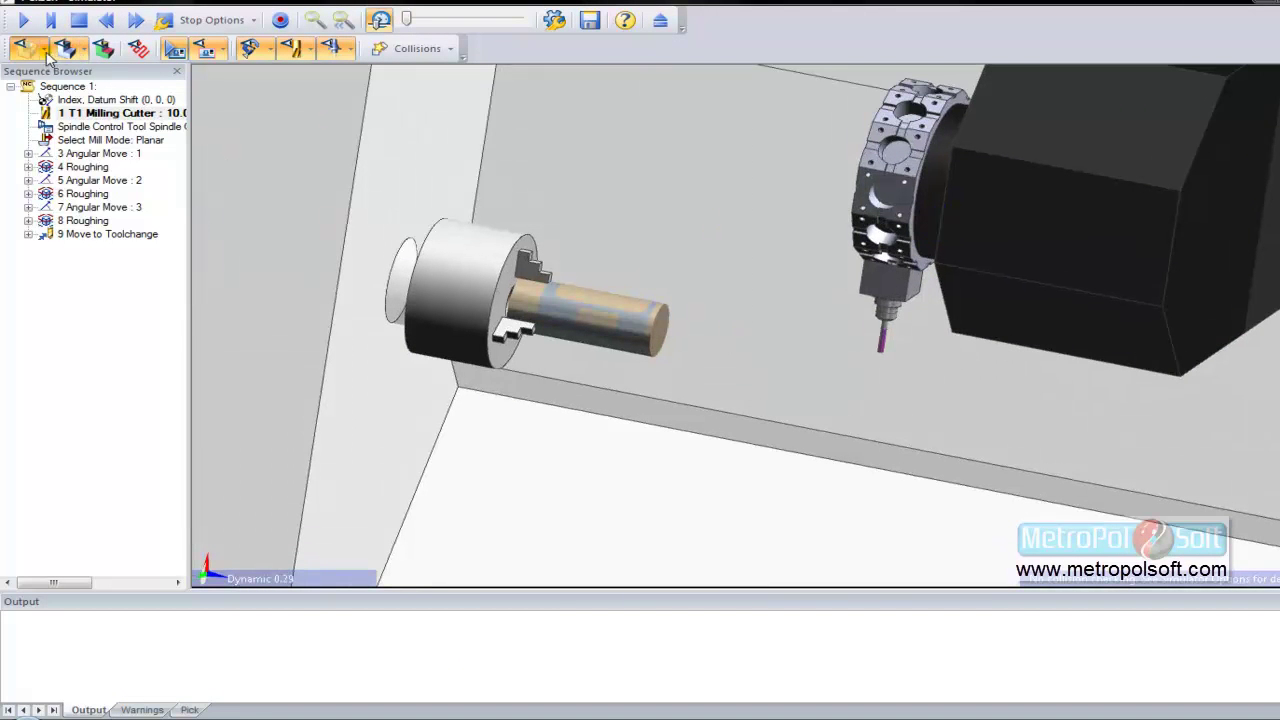
{"action": "left_click", "coordinate": [45, 101]}
{"action": "mouse_move", "coordinate": [777, 266]}
{"action": "left_mouse_down"}
{"action": "mouse_move", "coordinate": [669, 286]}
{"action": "mouse_move", "coordinate": [737, 243]}
{"action": "mouse_move", "coordinate": [238, 113]}
{"action": "left_mouse_up"}
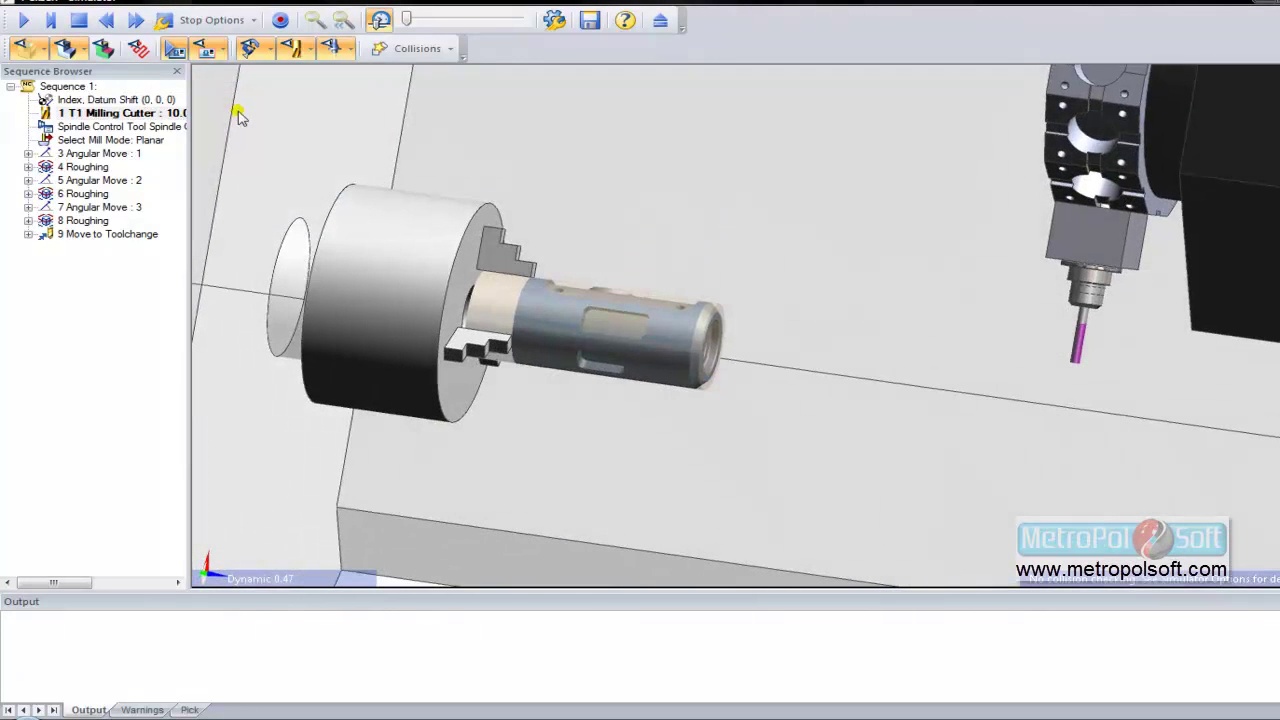
{"action": "left_click", "coordinate": [25, 22]}
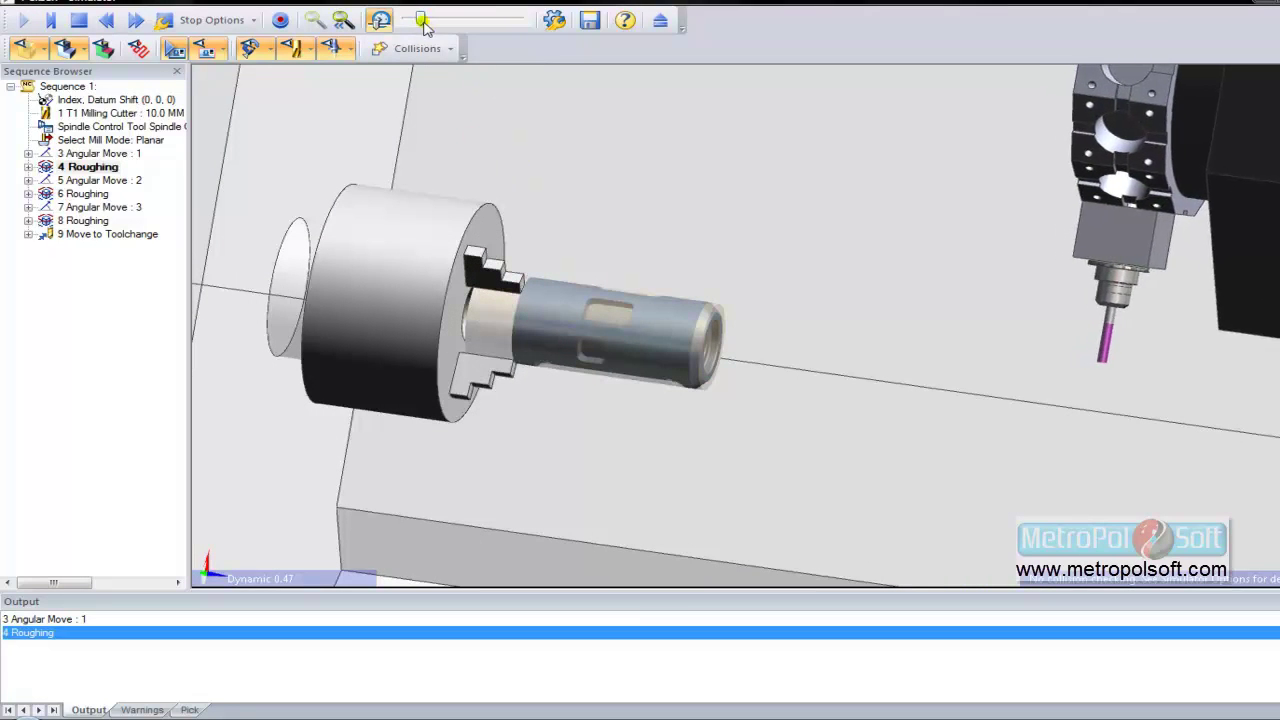
Raise the simulation speed while zooming in on the cutting
{"action": "mouse_move", "coordinate": [463, 24]}
{"action": "left_mouse_down"}
{"action": "mouse_move", "coordinate": [450, 25]}
{"action": "mouse_move", "coordinate": [460, 22]}
{"action": "left_mouse_up"}
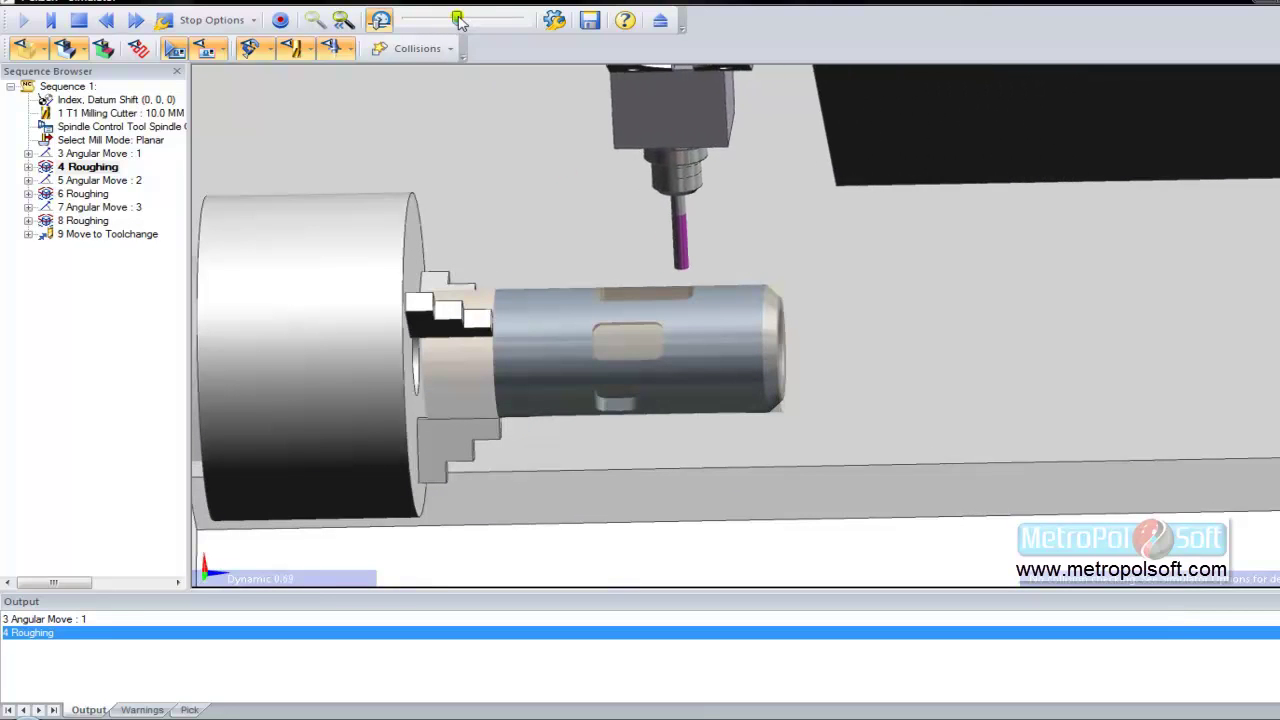
{"action": "scroll", "coordinate": [614, 277], "scroll_direction": "up", "scroll_amount": 2}
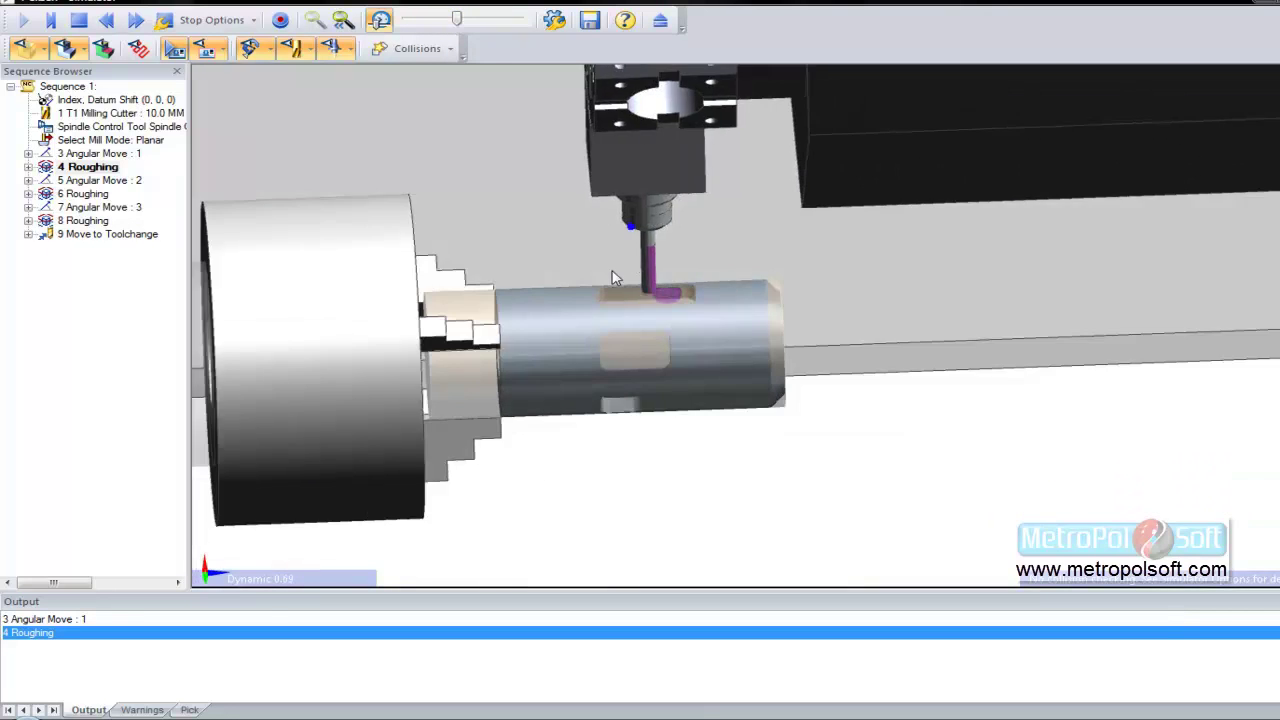
{"action": "scroll", "coordinate": [663, 331], "scroll_direction": "up", "scroll_amount": 2}
{"action": "scroll", "coordinate": [686, 343], "scroll_direction": "up", "scroll_amount": 1}
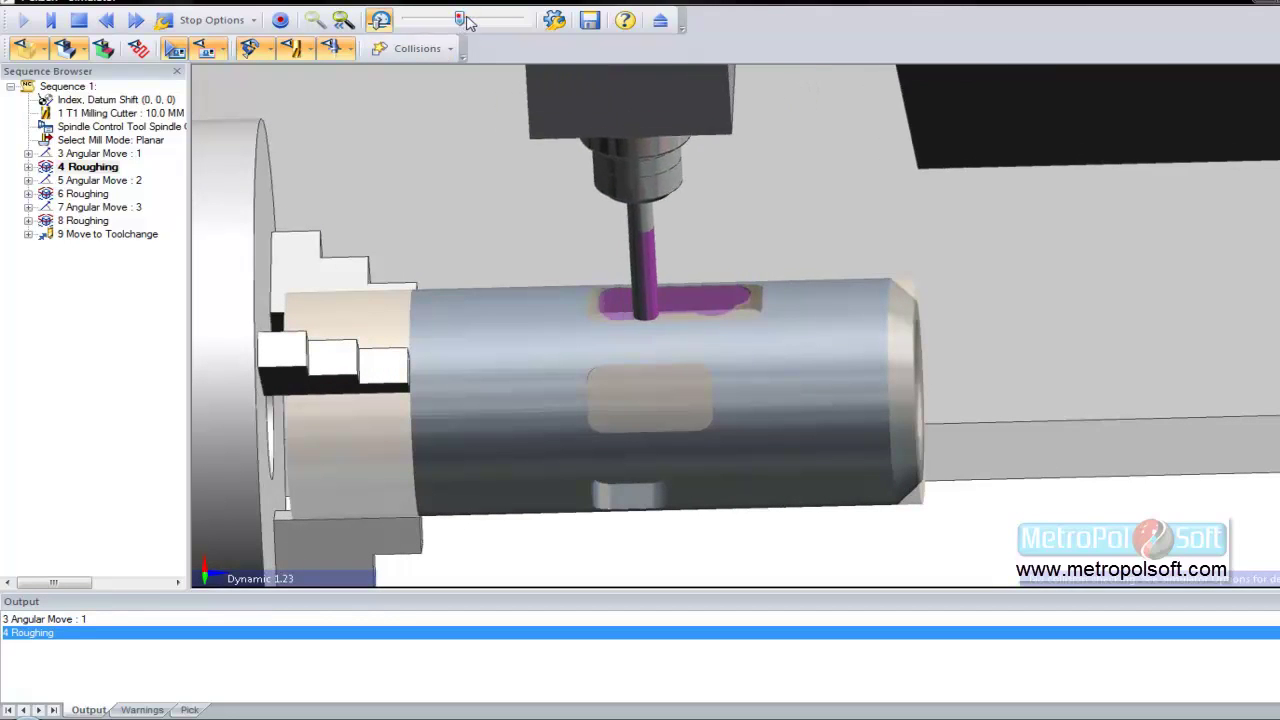
{"action": "left_click_drag", "start_coordinate": [456, 21], "coordinate": [486, 23]}
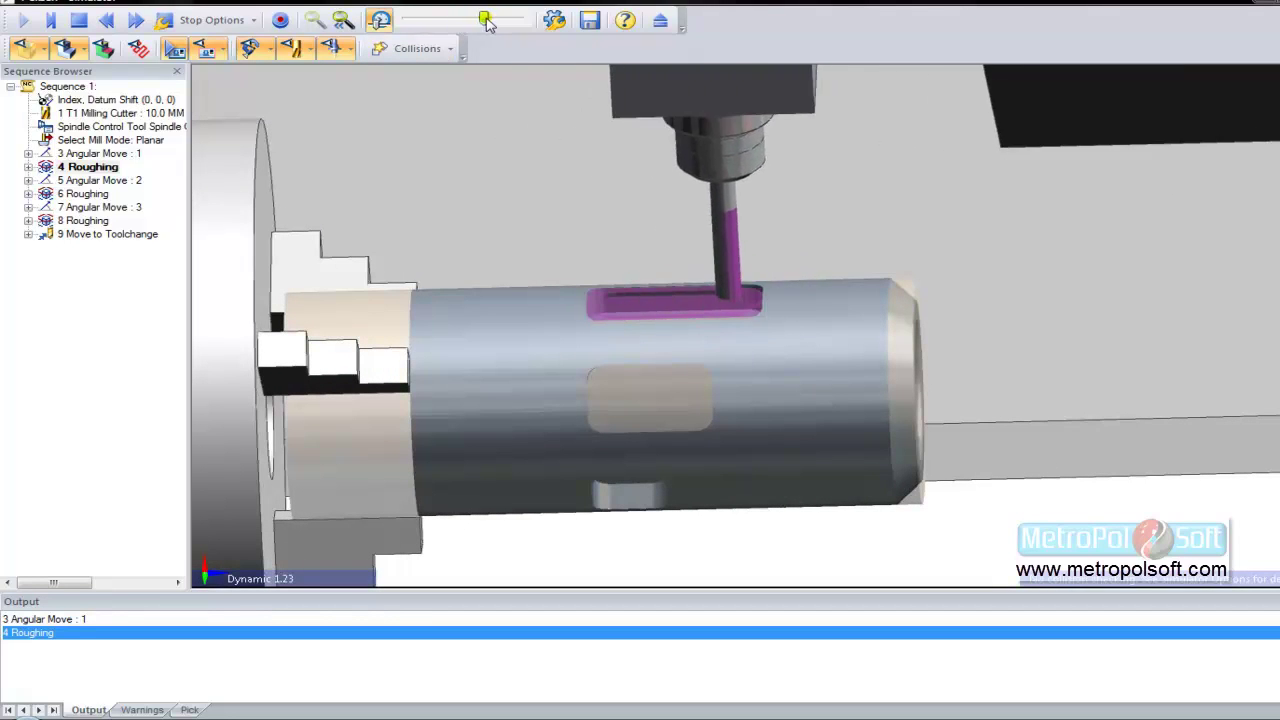
Show the stock as an opaque solid and adjust speed until the pockets finish cutting
{"action": "left_click", "coordinate": [44, 56]}
{"action": "left_click", "coordinate": [82, 66]}
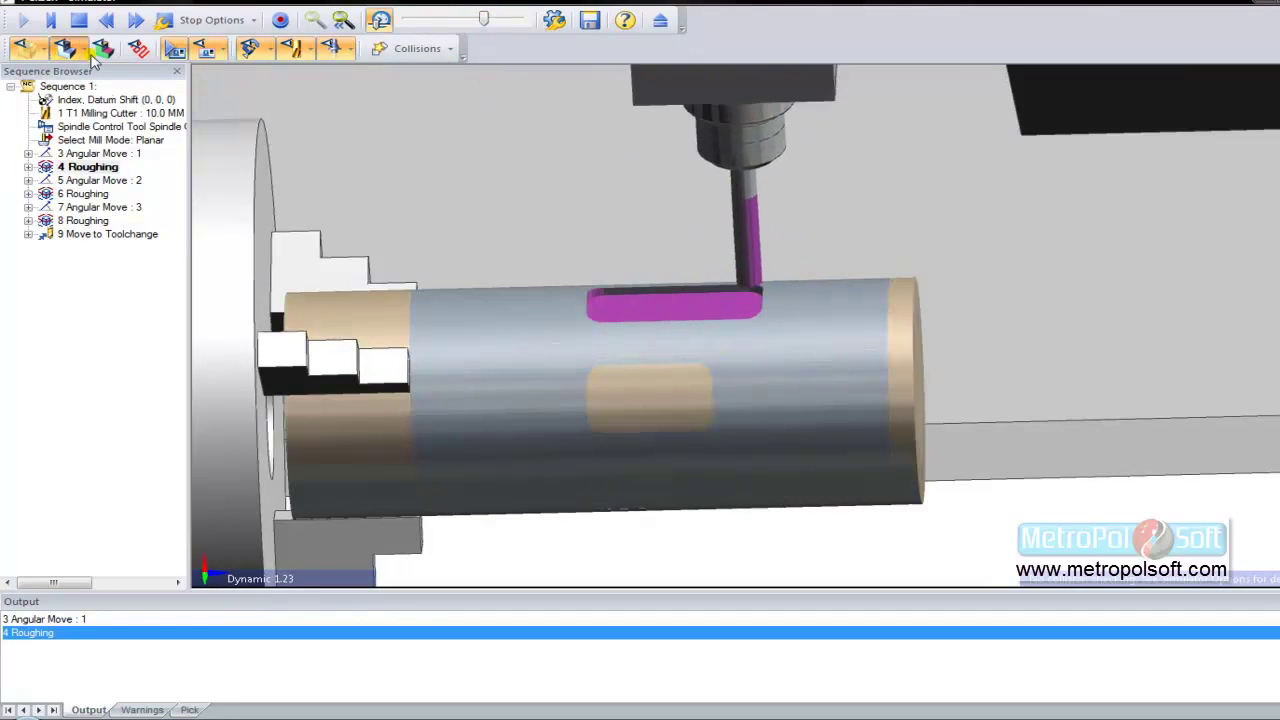
{"action": "scroll", "coordinate": [705, 329], "scroll_direction": "down", "scroll_amount": 2}
{"action": "mouse_move", "coordinate": [705, 329]}
{"action": "middle_mouse_down"}
{"action": "mouse_move", "coordinate": [657, 371]}
{"action": "mouse_move", "coordinate": [677, 354]}
{"action": "mouse_move", "coordinate": [586, 337]}
{"action": "middle_mouse_up"}
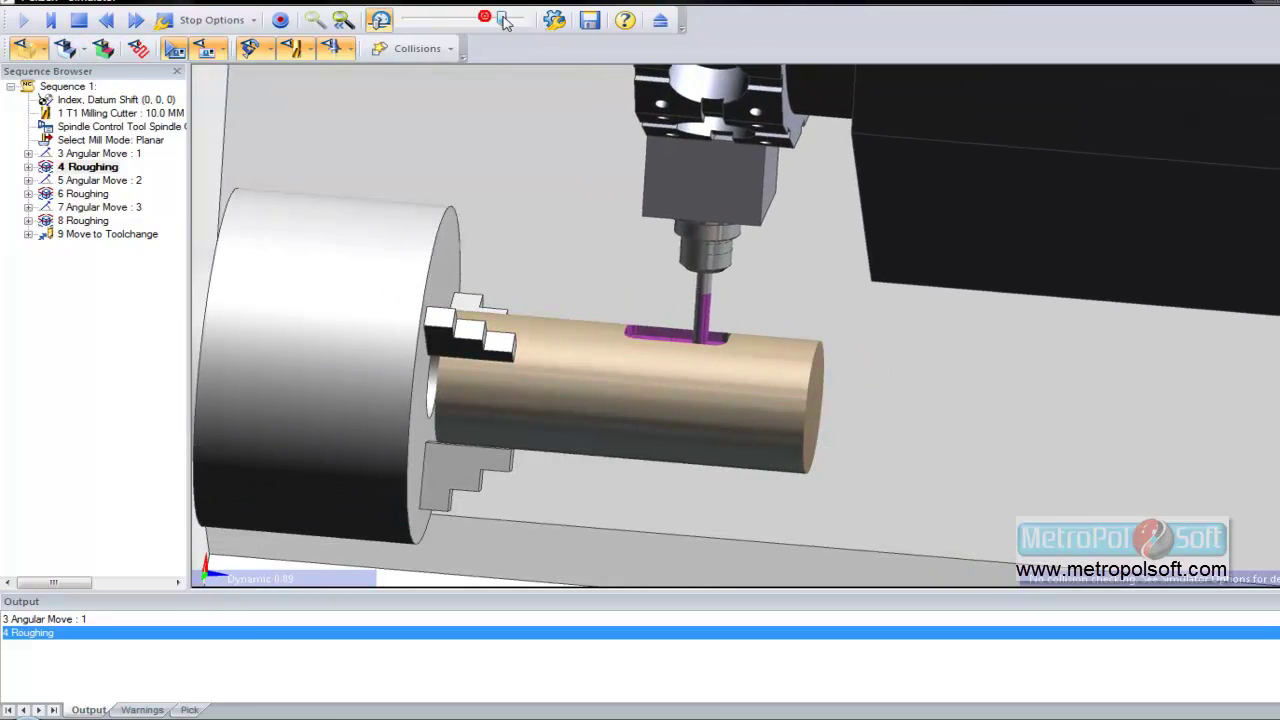
{"action": "left_click_drag", "start_coordinate": [513, 20], "coordinate": [483, 22]}
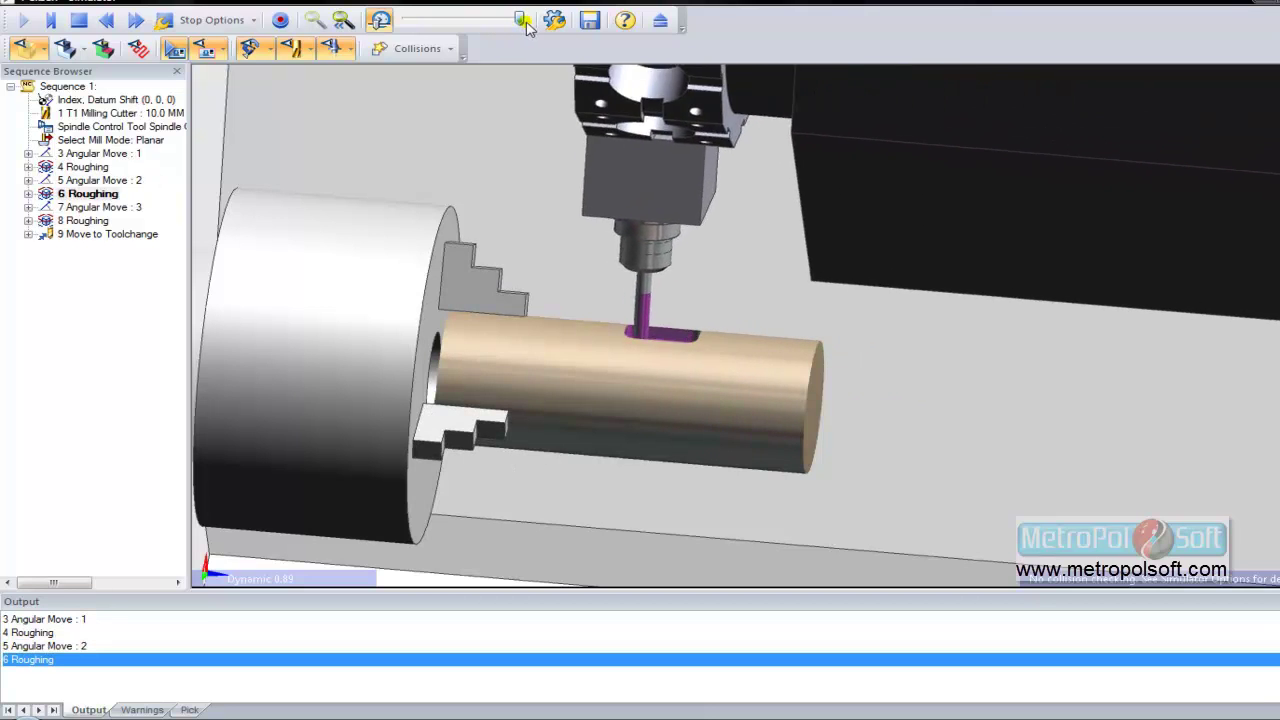
{"action": "left_click_drag", "start_coordinate": [507, 22], "coordinate": [519, 22]}
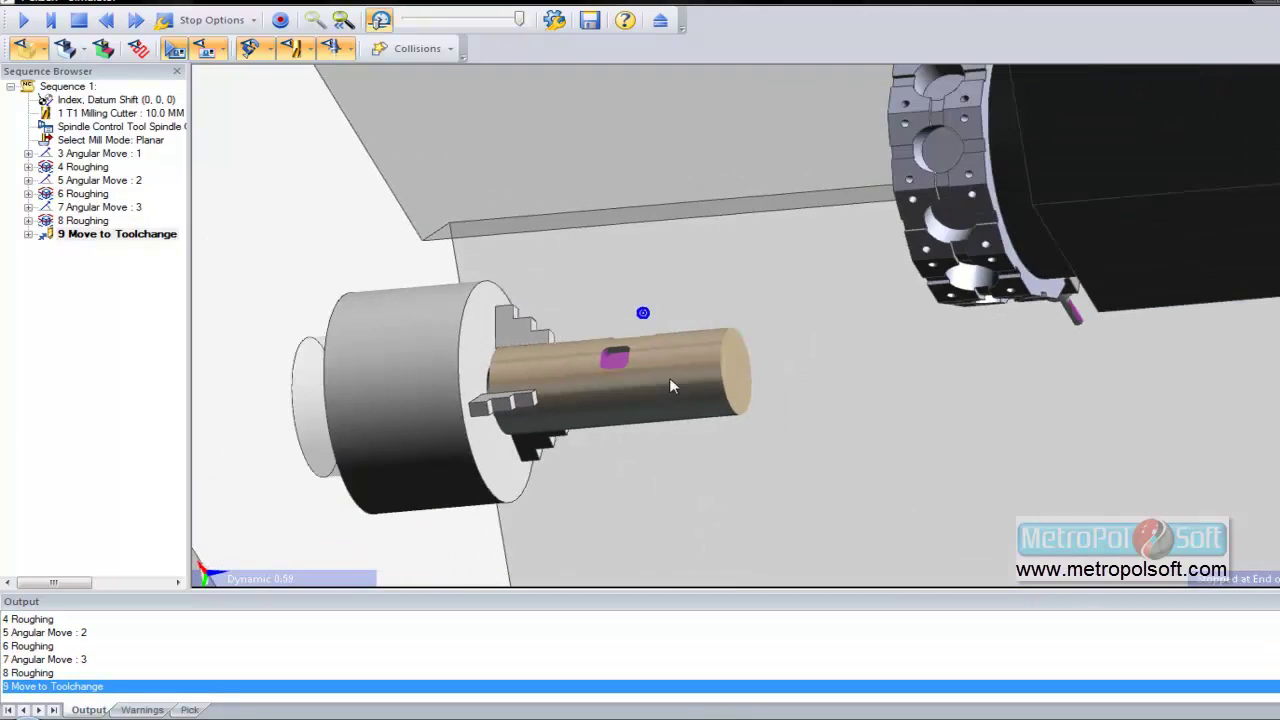
{"action": "mouse_move", "coordinate": [643, 318]}
{"action": "middle_mouse_down"}
{"action": "mouse_move", "coordinate": [713, 413]}
{"action": "mouse_move", "coordinate": [754, 266]}
{"action": "mouse_move", "coordinate": [800, 409]}
{"action": "mouse_move", "coordinate": [863, 443]}
{"action": "mouse_move", "coordinate": [838, 463]}
{"action": "mouse_move", "coordinate": [780, 266]}
{"action": "mouse_move", "coordinate": [717, 294]}
{"action": "mouse_move", "coordinate": [918, 378]}
{"action": "mouse_move", "coordinate": [929, 367]}
{"action": "middle_mouse_up"}
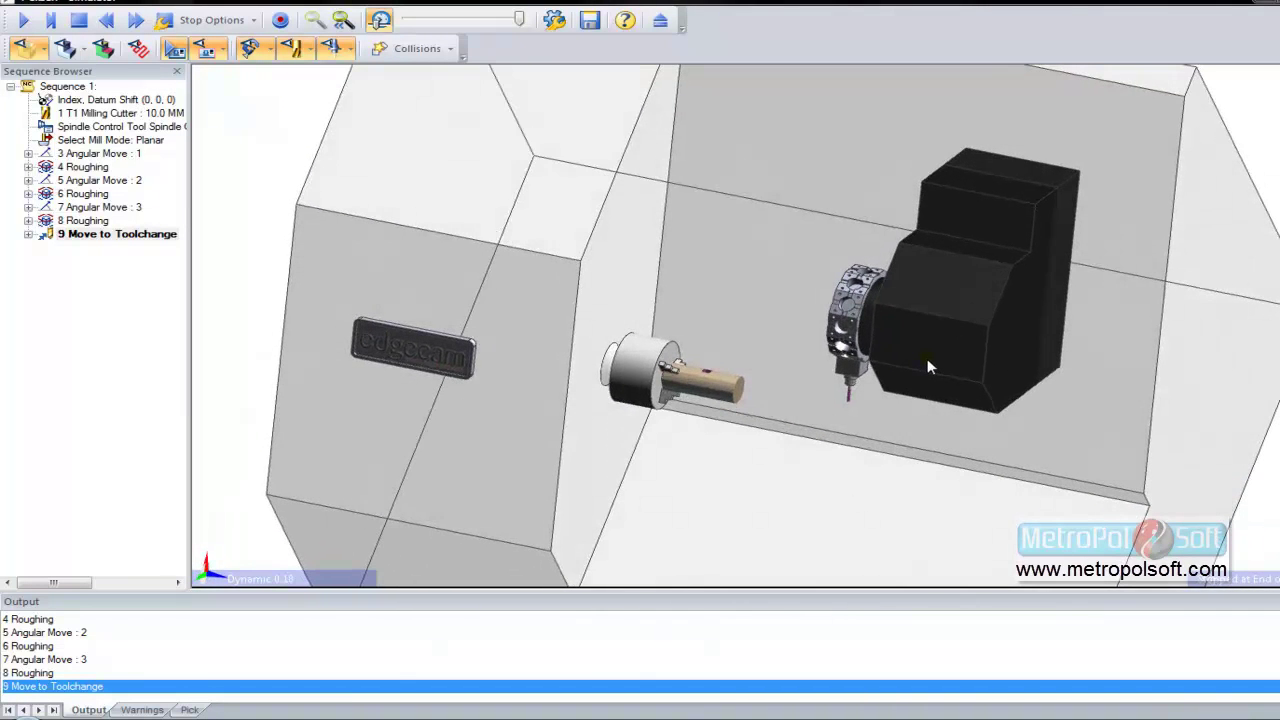